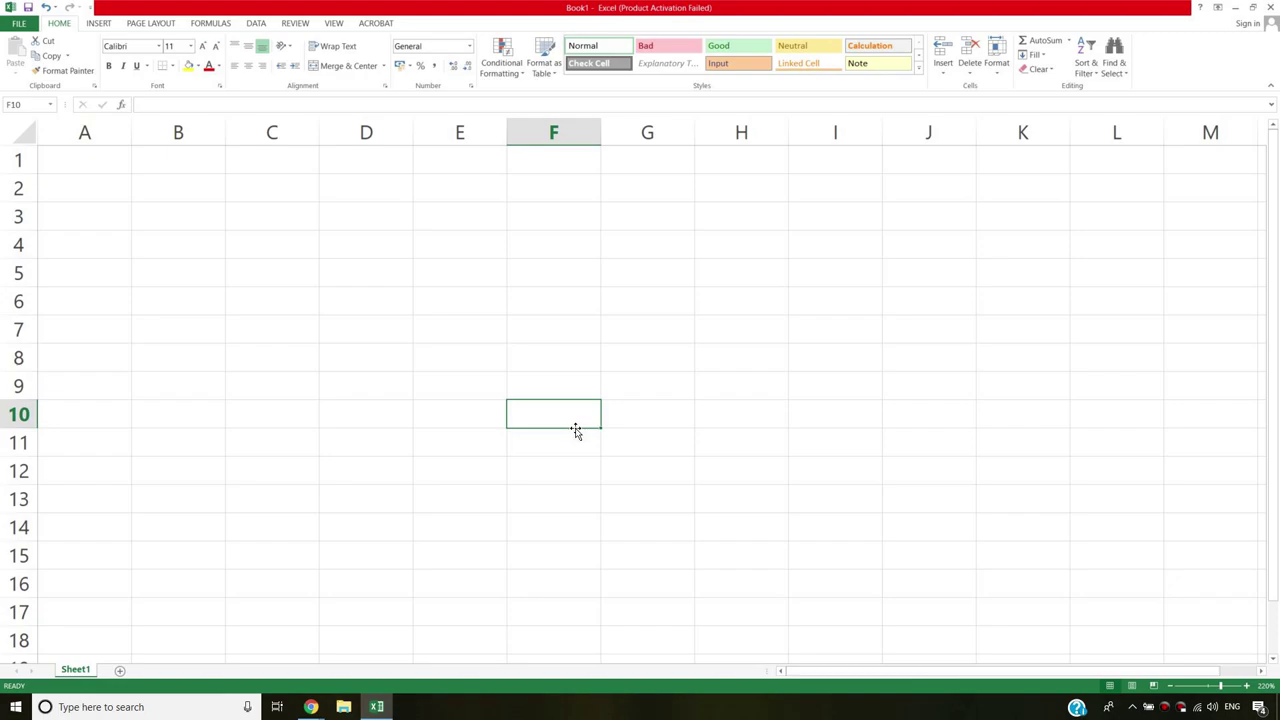
Clear the block of cells from A1 down to row 17.
{"action": "left_click", "coordinate": [100, 163]}
{"action": "left_click_drag", "start_coordinate": [90, 162], "coordinate": [621, 216]}
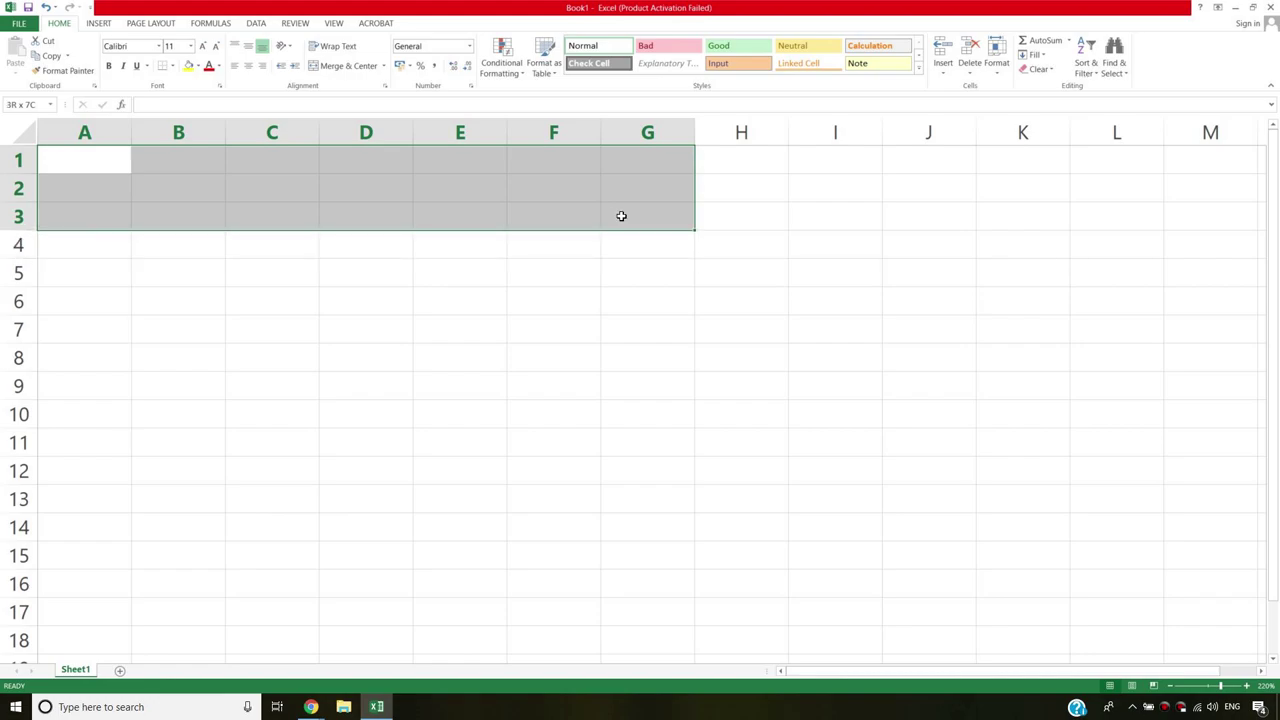
{"action": "left_click_drag", "start_coordinate": [621, 216], "coordinate": [619, 608]}
{"action": "left_click", "coordinate": [606, 378]}
Enter headers Name, Date, earnings in A1:C1 and earnings 5, 5, 3, 234, 43, 232, 2 below.
{"action": "left_click", "coordinate": [75, 166]}
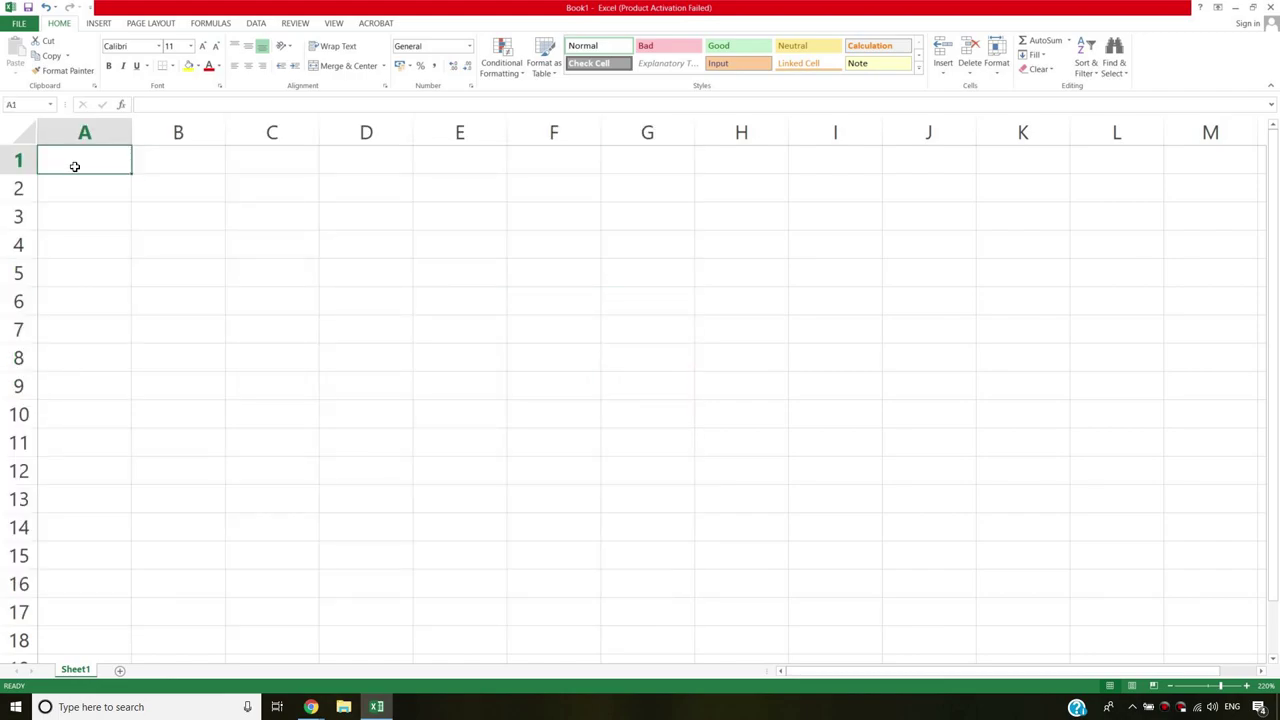
{"action": "type", "text": "Name"}
{"action": "key", "text": "Tab"}
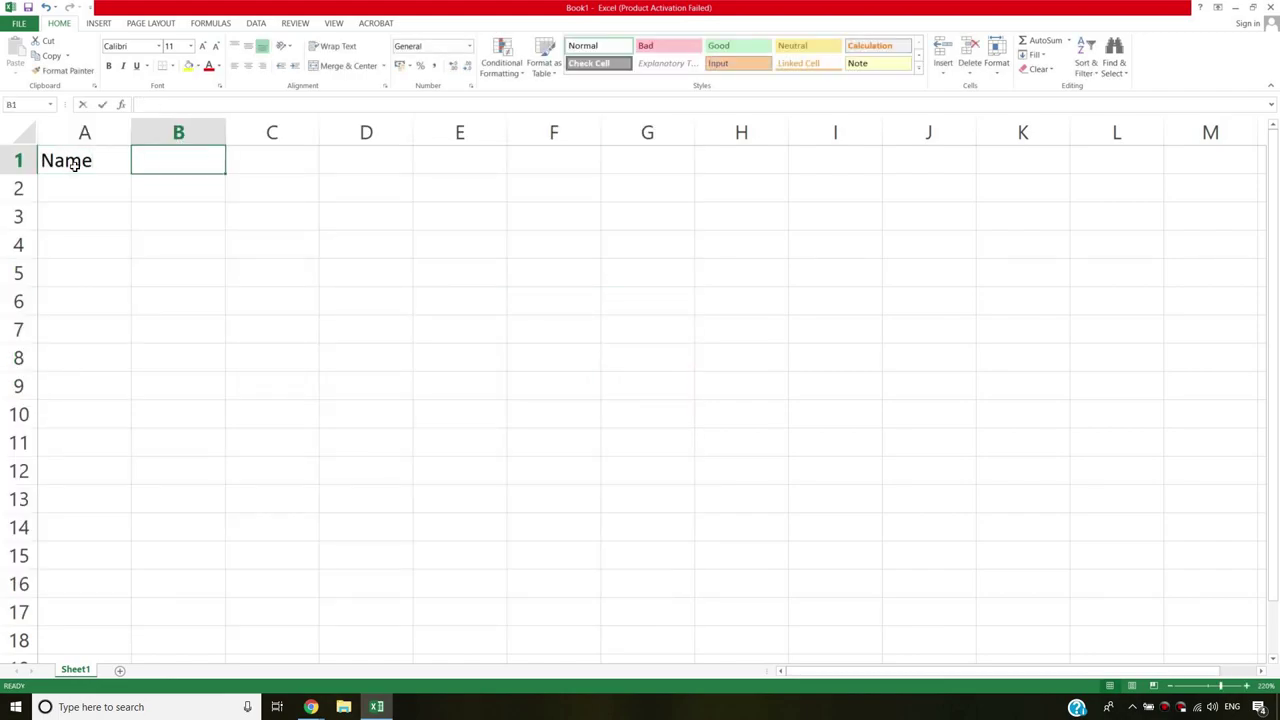
{"action": "type", "text": "Date"}
{"action": "key", "text": "Tab"}
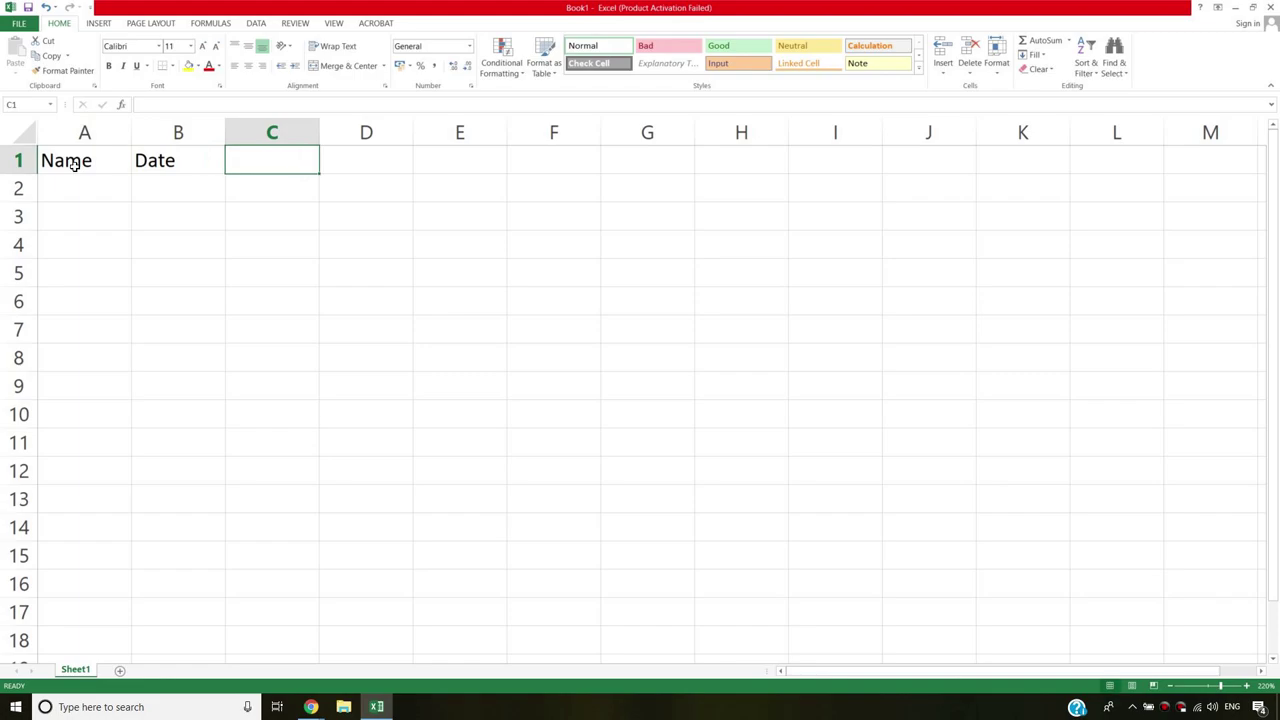
{"action": "type", "text": "earnings"}
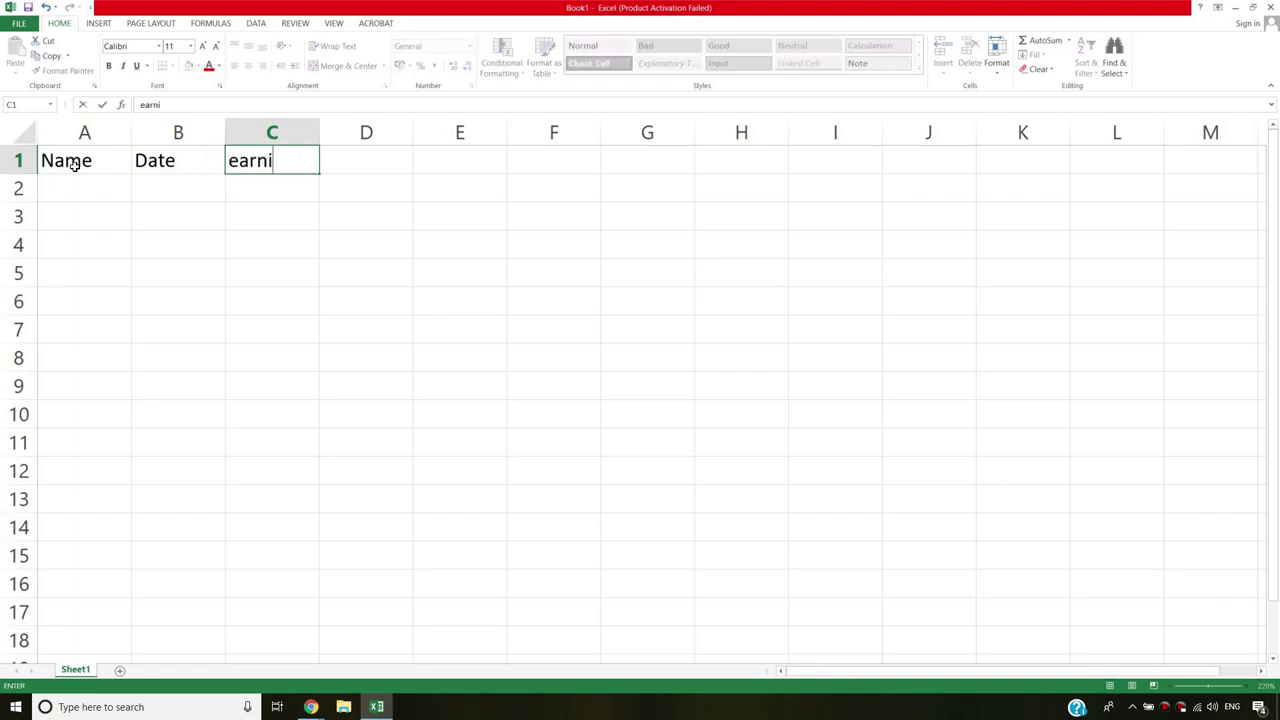
{"action": "key", "text": "Return"}
{"action": "type", "text": "5 5 3 234 43 232 2"}
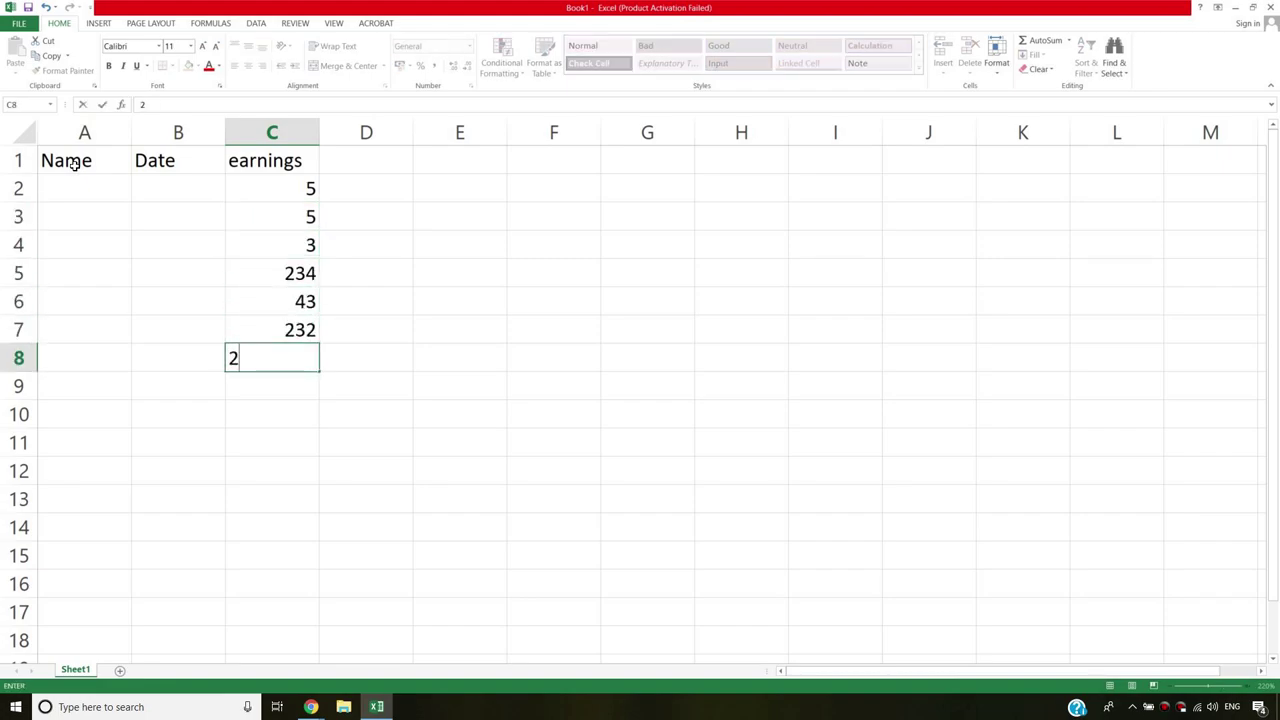
{"action": "key", "text": "Return"}
Enter 2/3/18 in B2 and fill consecutive dates down to B8.
{"action": "left_click", "coordinate": [206, 182]}
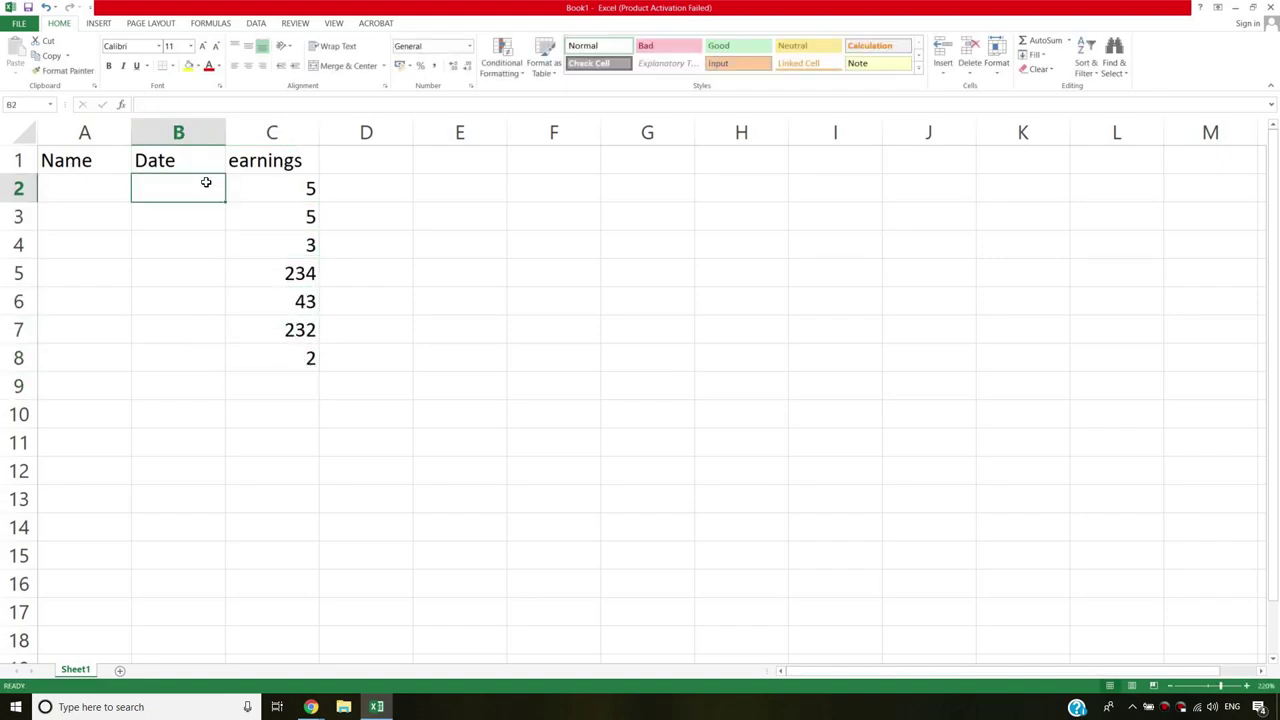
{"action": "type", "text": "2/3/"}
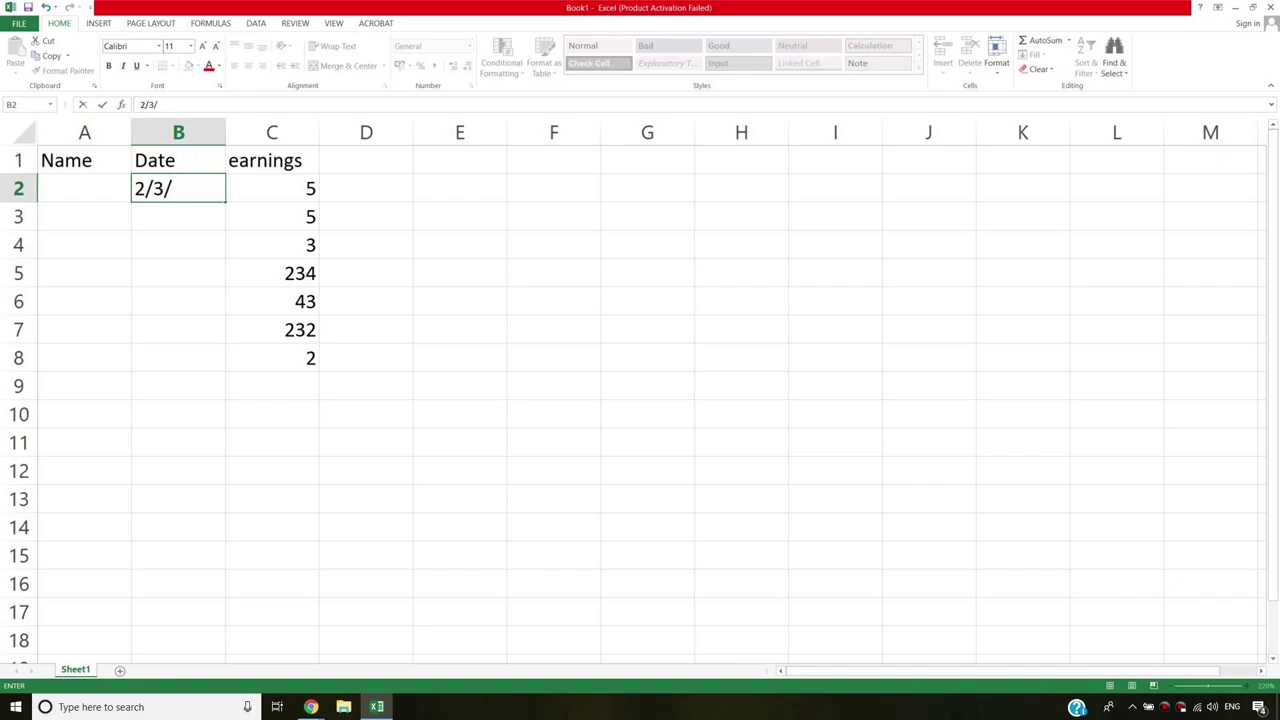
{"action": "type", "text": "19"}
{"action": "key", "text": "BackSpace"}
{"action": "type", "text": "8"}
{"action": "key", "text": "Return"}
{"action": "left_click", "coordinate": [206, 182]}
{"action": "left_click_drag", "start_coordinate": [241, 202], "coordinate": [241, 372]}
Enter seven people's names into the Name column, A2 through A8.
{"action": "left_click", "coordinate": [105, 198]}
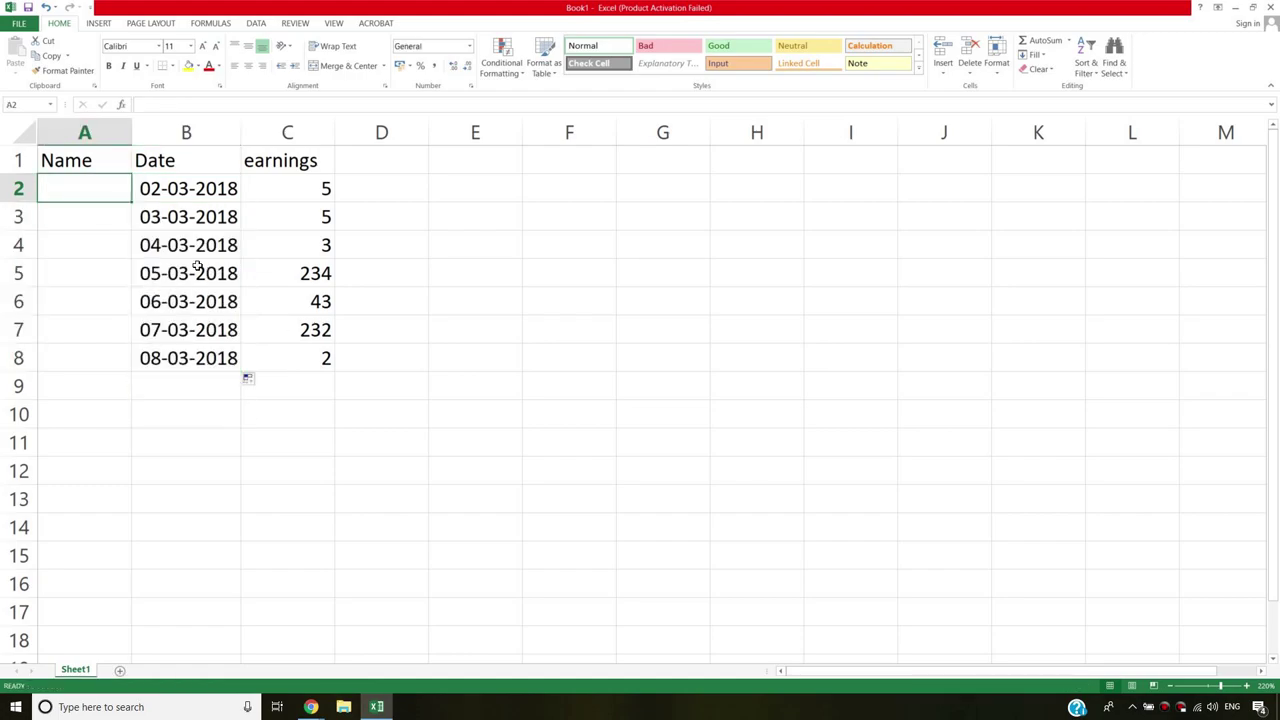
{"action": "type", "text": "harry"}
{"action": "key", "text": "Return"}
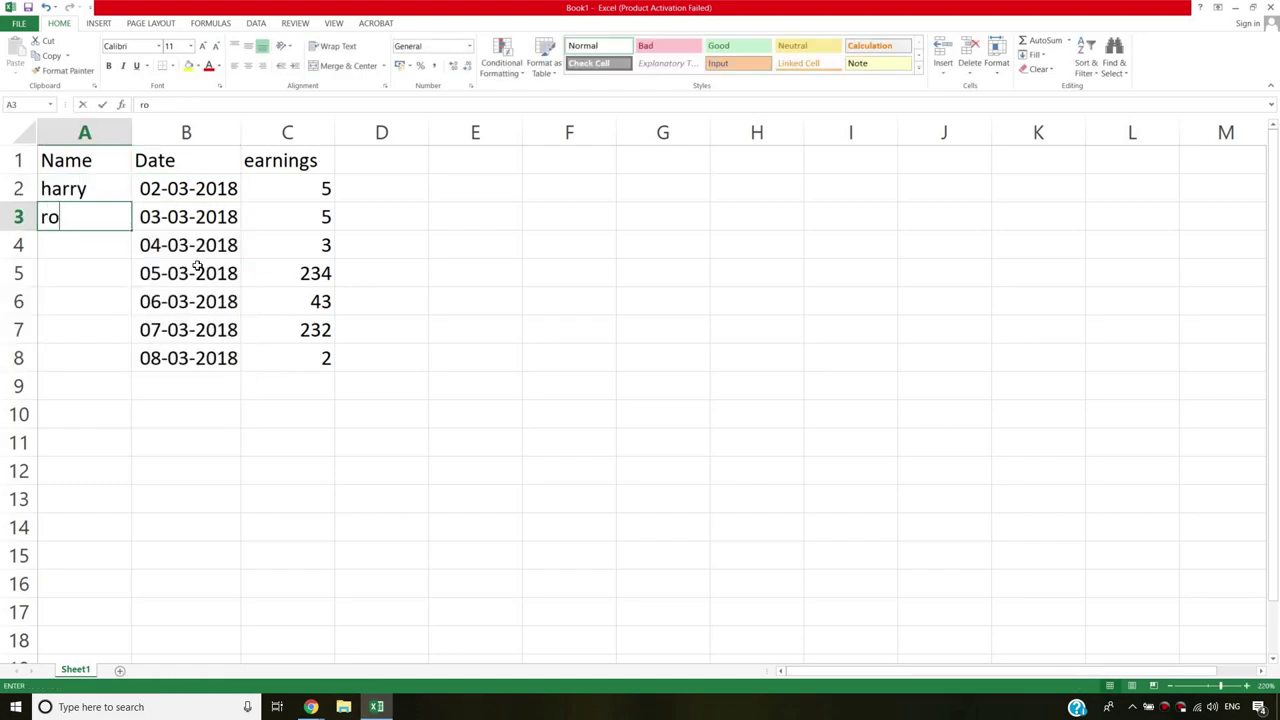
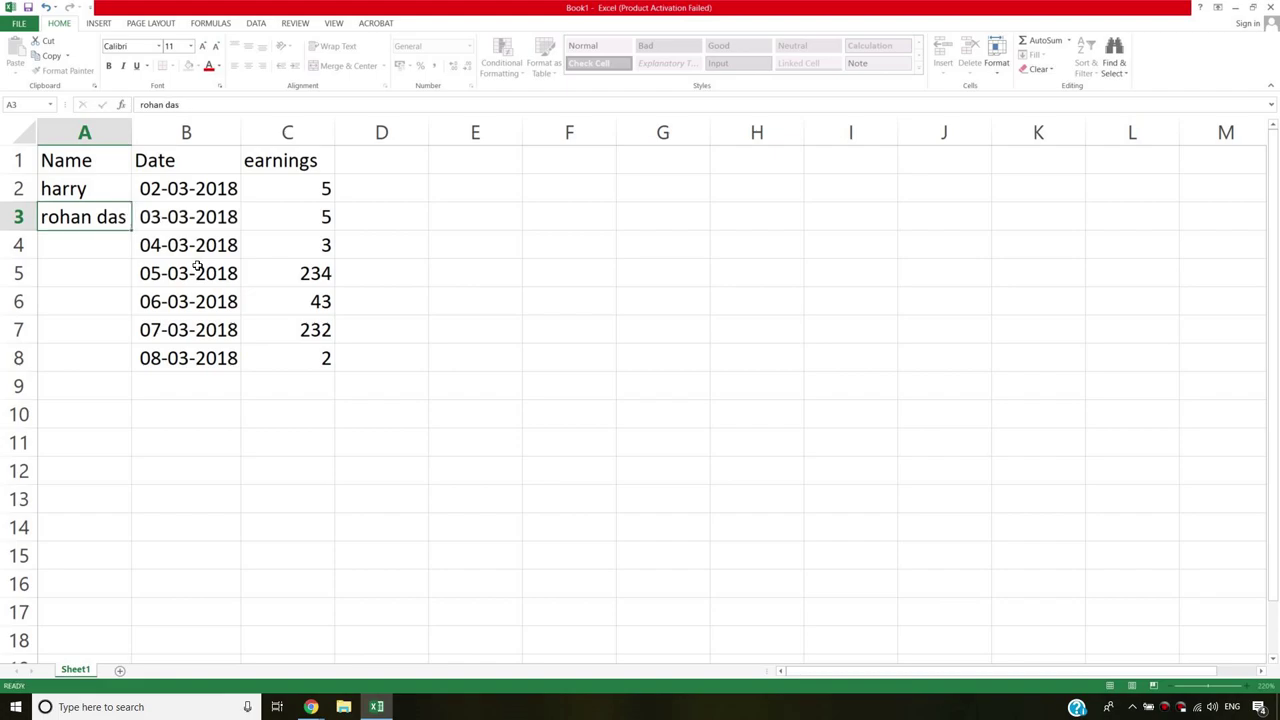
{"action": "key", "text": "Return"}
{"action": "type", "text": "skill f"}
{"action": "key", "text": "Return"}
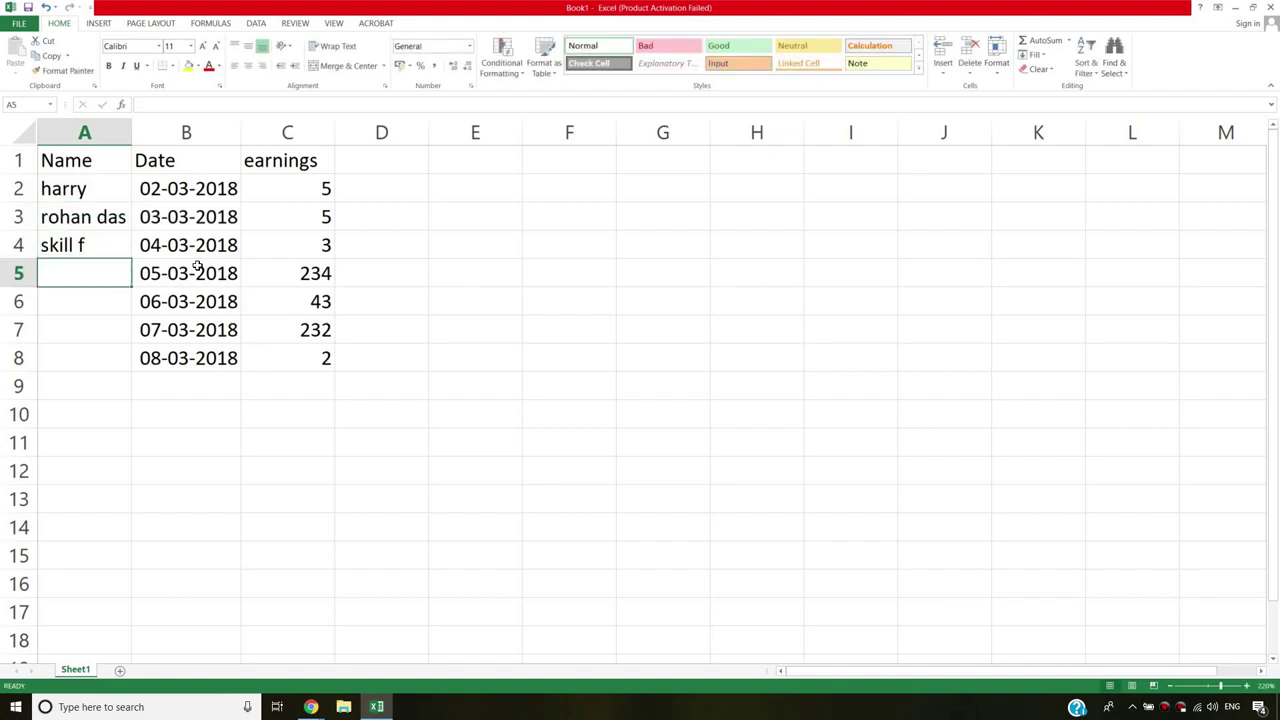
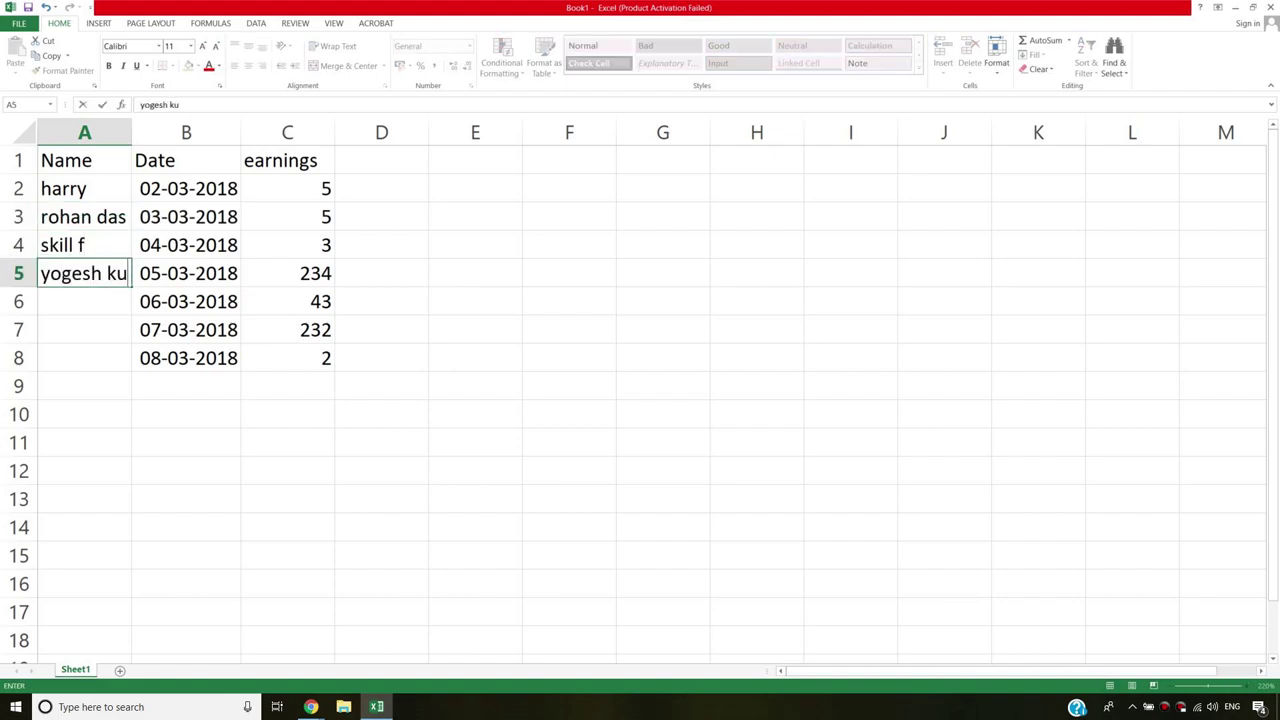
{"action": "key", "text": "Return"}
{"action": "type", "text": "sandeep"}
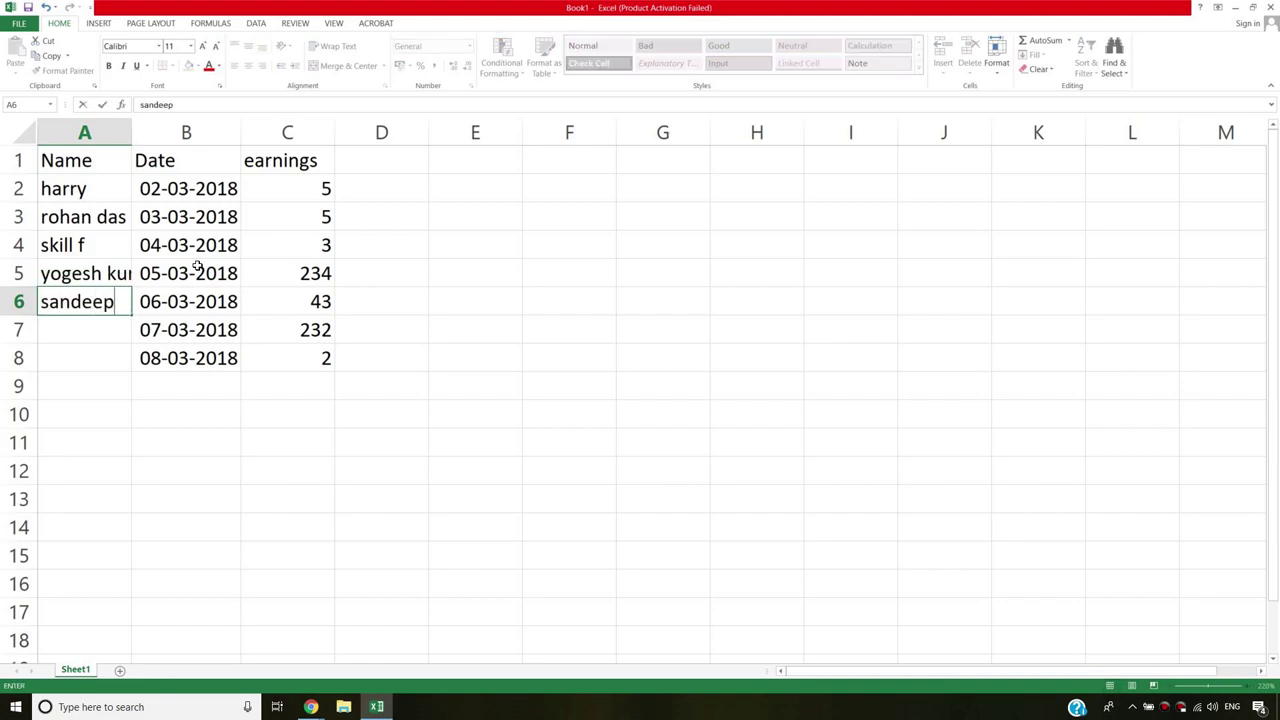
{"action": "key", "text": "Return"}
{"action": "type", "text": "rahul"}
{"action": "key", "text": "Return"}
{"action": "type", "text": "shubham"}
{"action": "key", "text": "Return"}
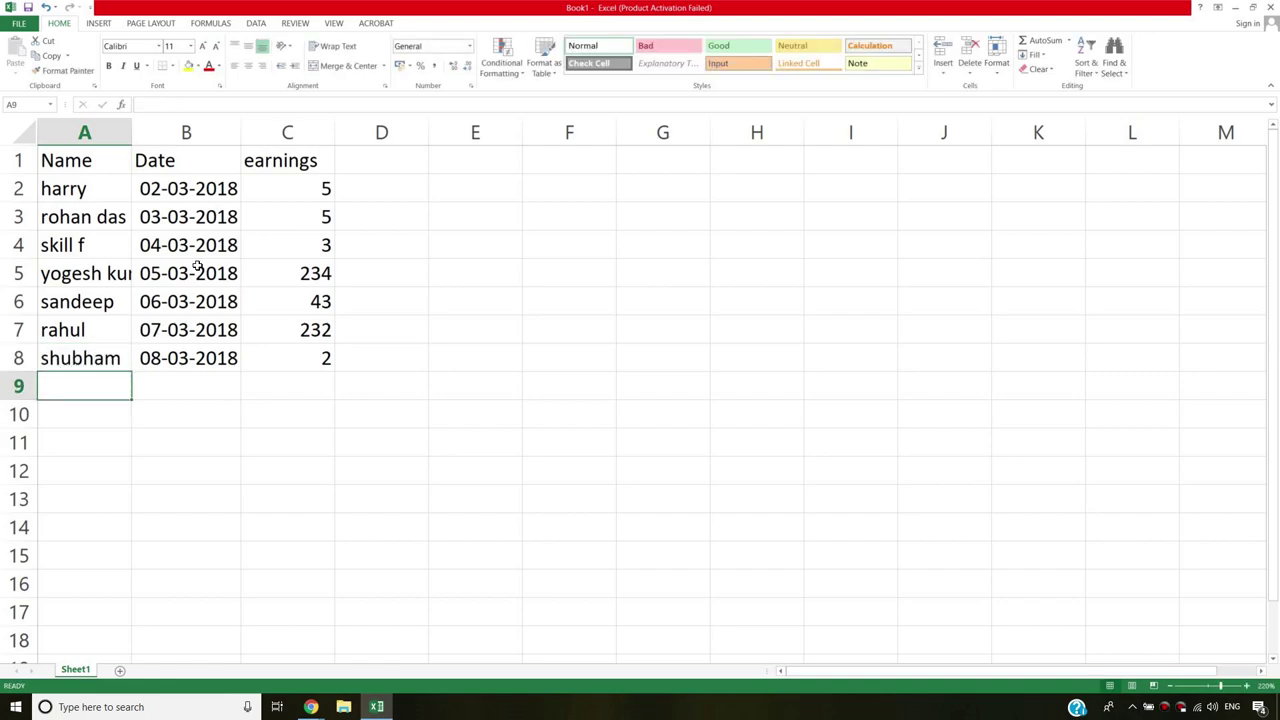
Widen column A, centre the A1:C8 table contents, and bold the header row.
{"action": "left_click_drag", "start_coordinate": [131, 132], "coordinate": [224, 132]}
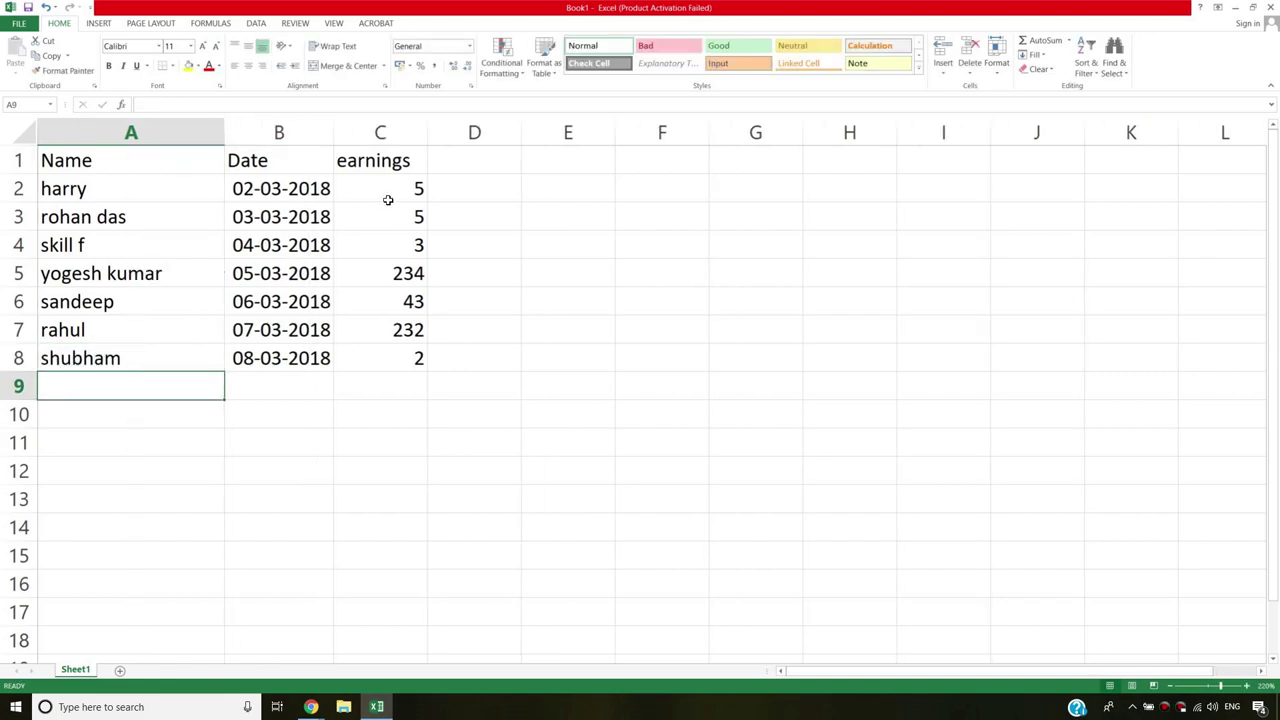
{"action": "left_click_drag", "start_coordinate": [52, 158], "coordinate": [410, 358]}
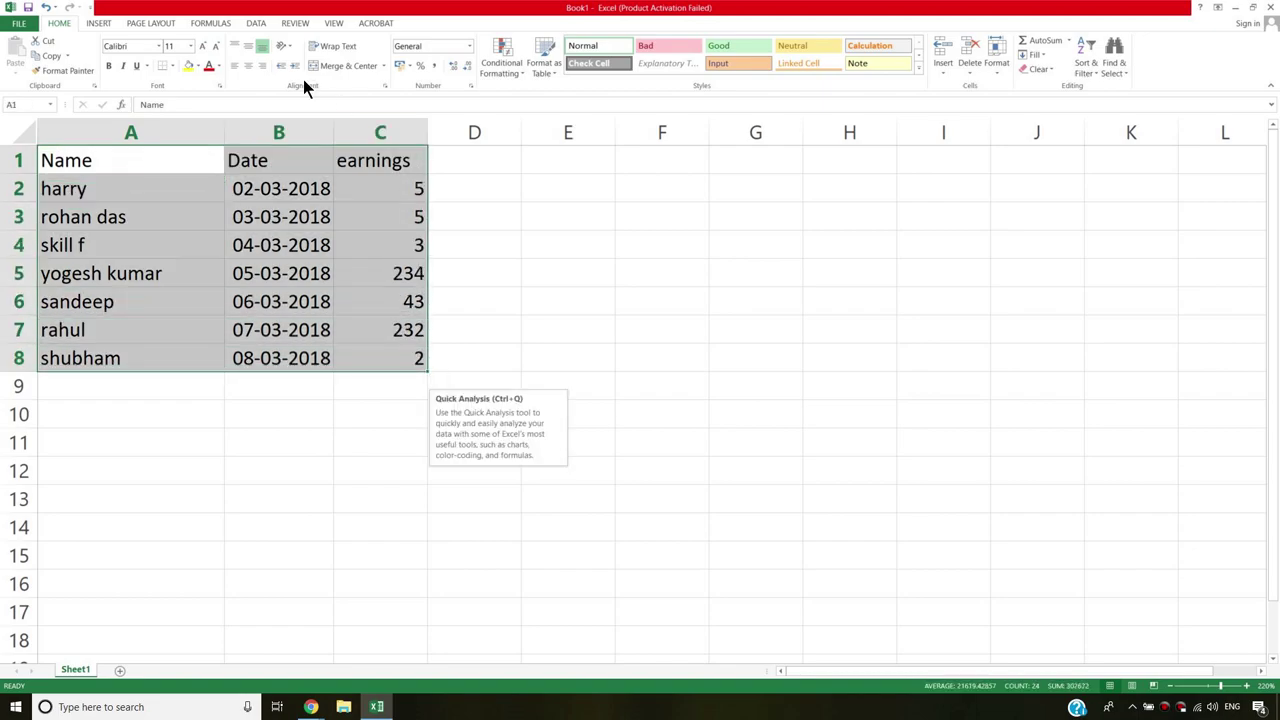
{"action": "left_click", "coordinate": [249, 66]}
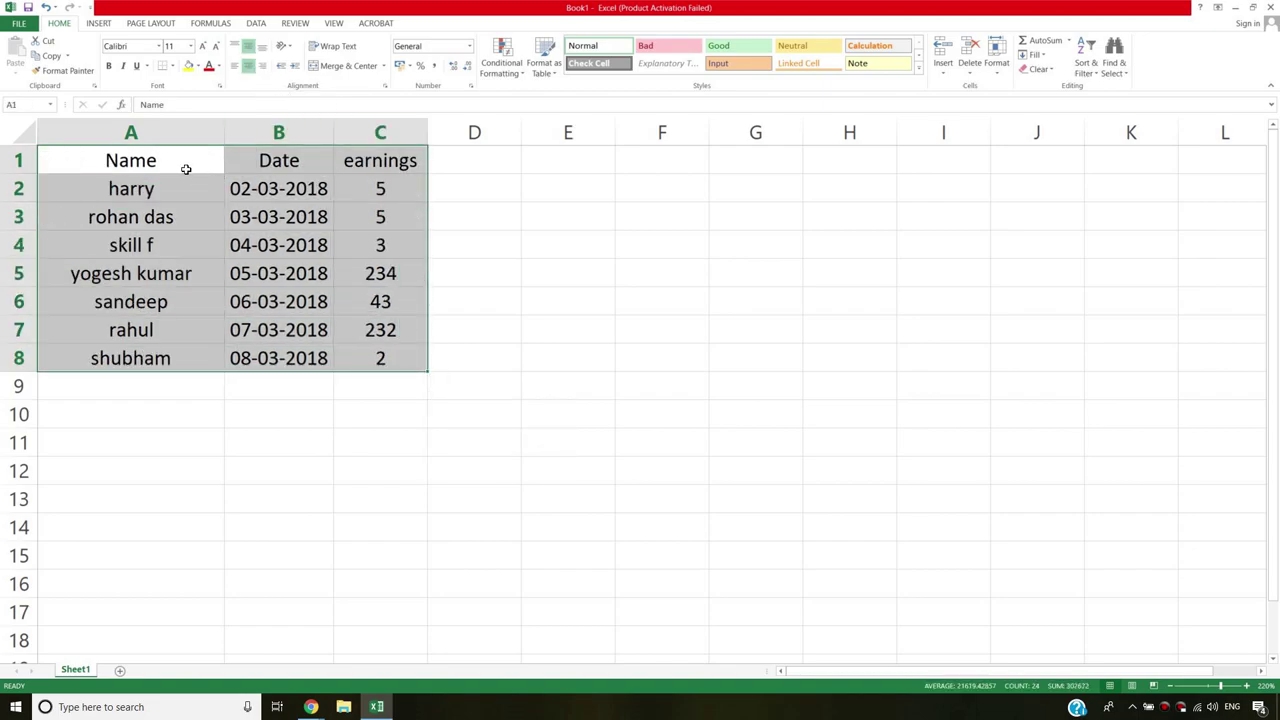
{"action": "left_click", "coordinate": [131, 162]}
{"action": "left_click_drag", "start_coordinate": [131, 162], "coordinate": [420, 160]}
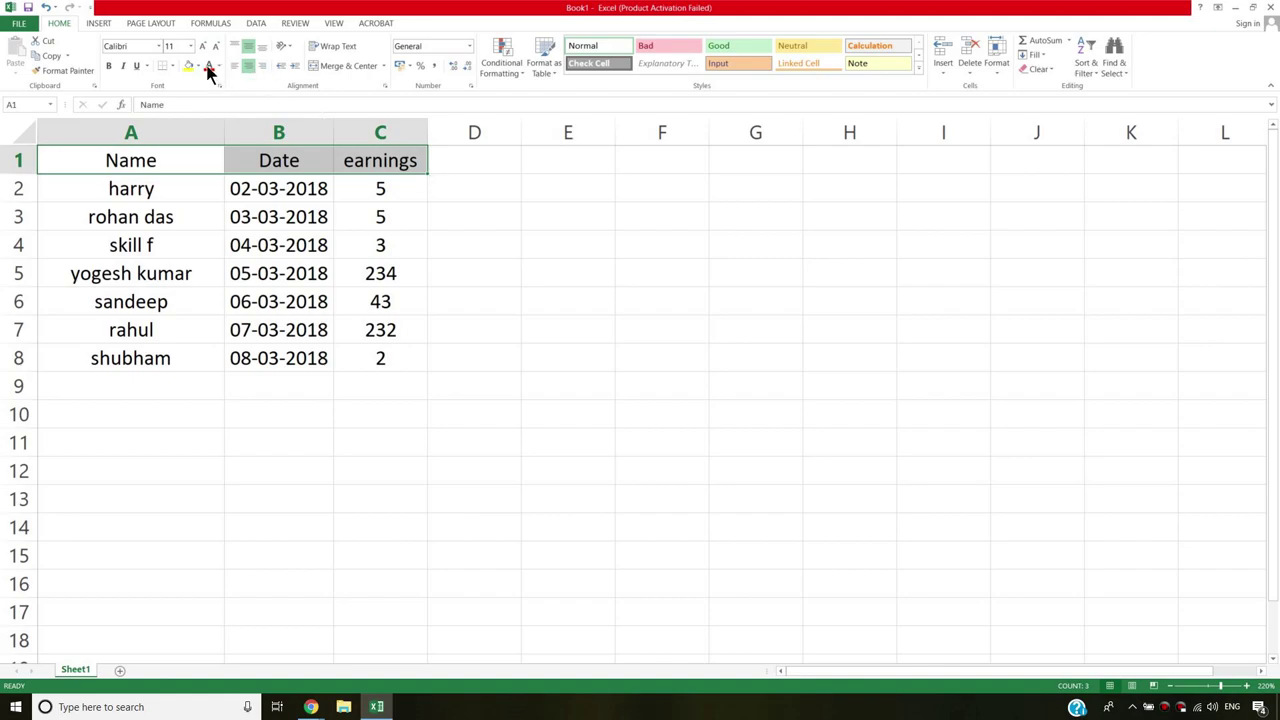
{"action": "left_click", "coordinate": [109, 66]}
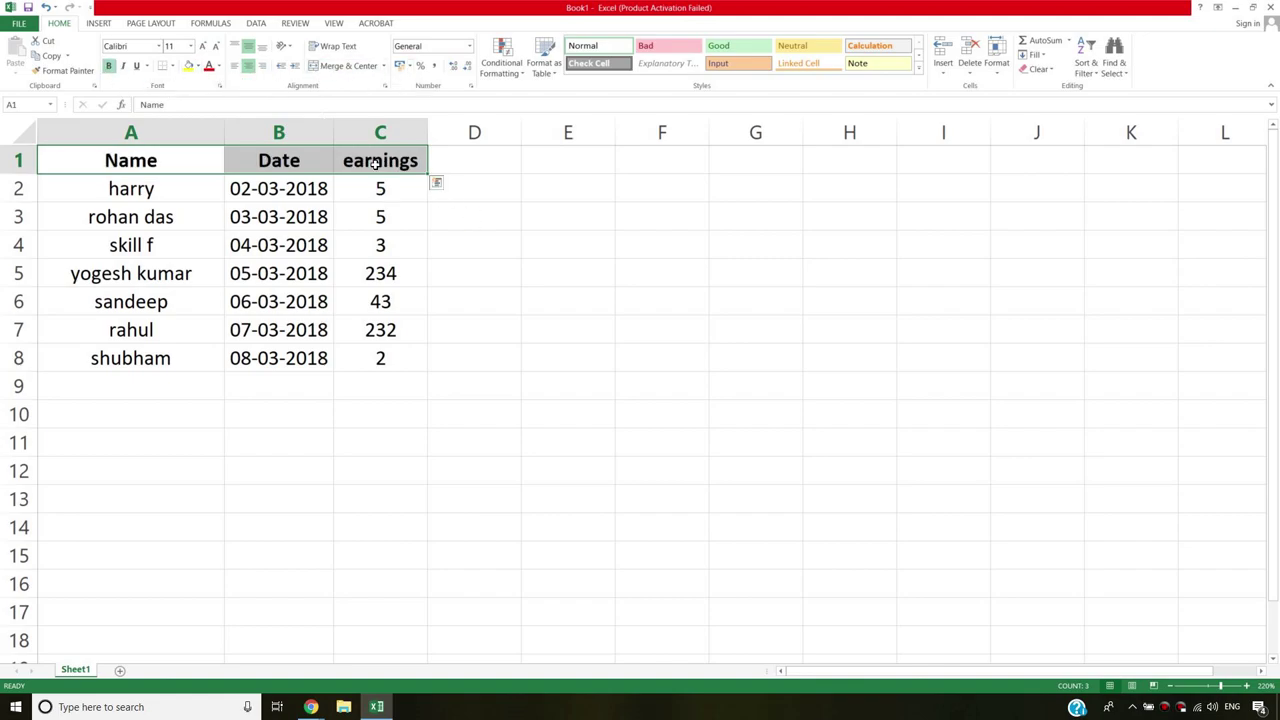
Capitalise the C1 header so it reads Earnings.
{"action": "left_click", "coordinate": [380, 162]}
{"action": "key", "text": "F2"}
{"action": "key", "text": "Home"}
{"action": "key", "text": "Delete"}
{"action": "type", "text": "E"}
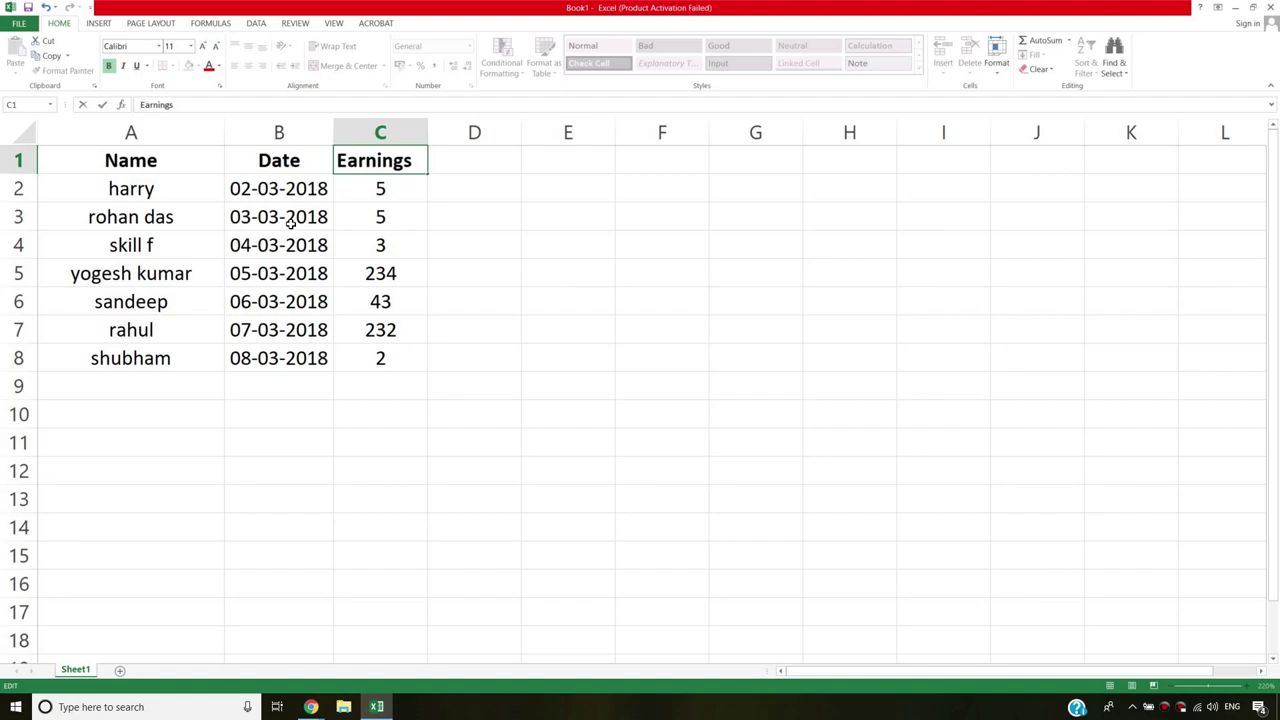
{"action": "key", "text": "Return"}
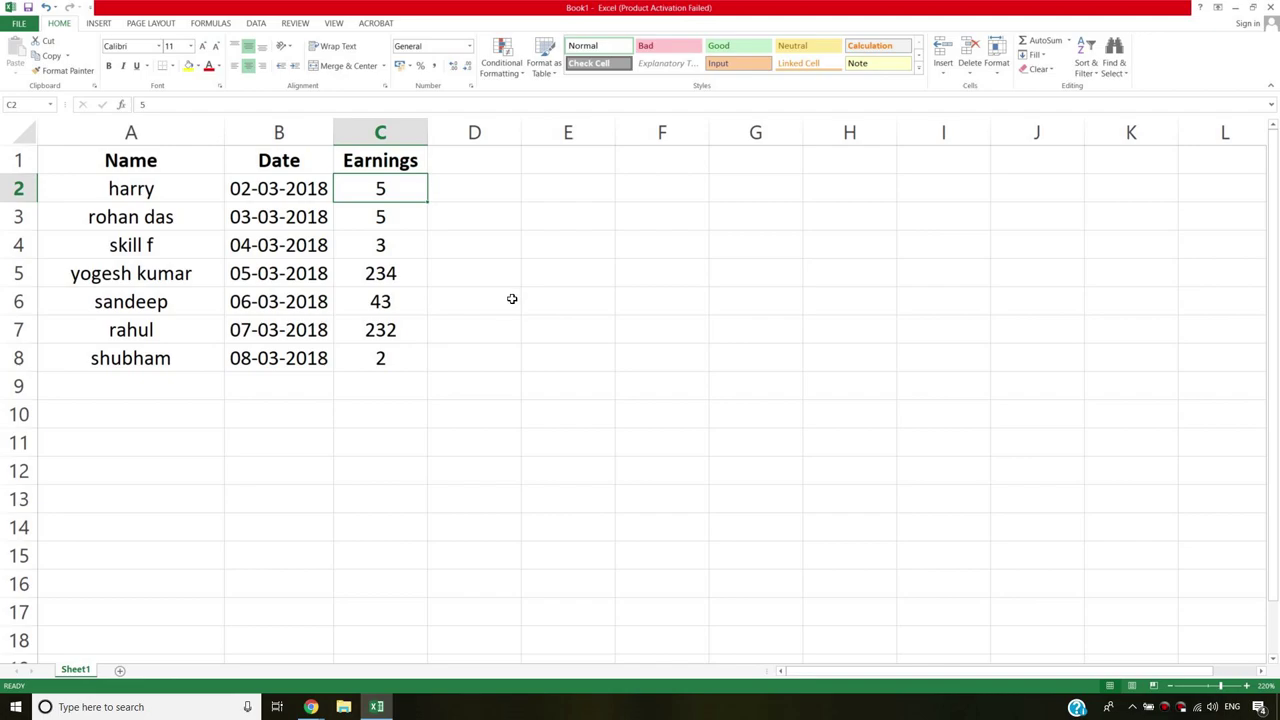
{"action": "left_click_drag", "start_coordinate": [138, 163], "coordinate": [378, 348]}
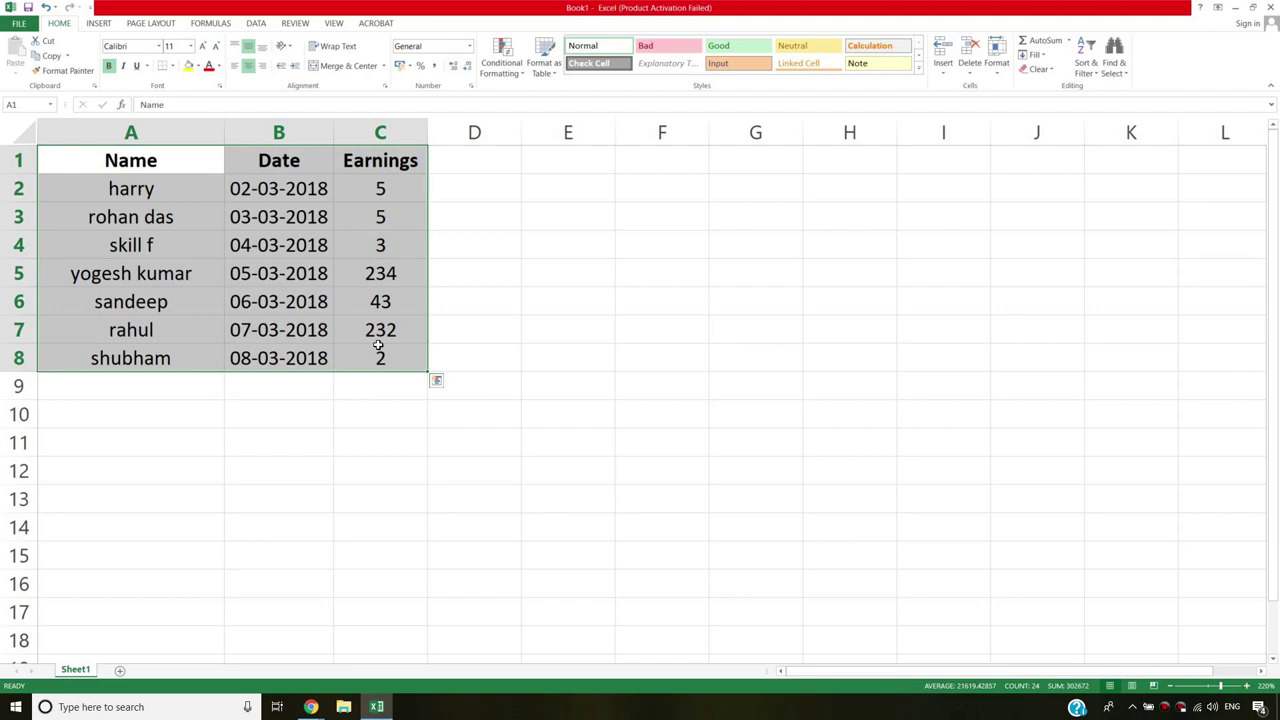
{"action": "left_click", "coordinate": [283, 252]}
{"action": "left_click_drag", "start_coordinate": [152, 160], "coordinate": [399, 366]}
{"action": "left_click", "coordinate": [509, 251]}
{"action": "left_click_drag", "start_coordinate": [145, 163], "coordinate": [385, 363]}
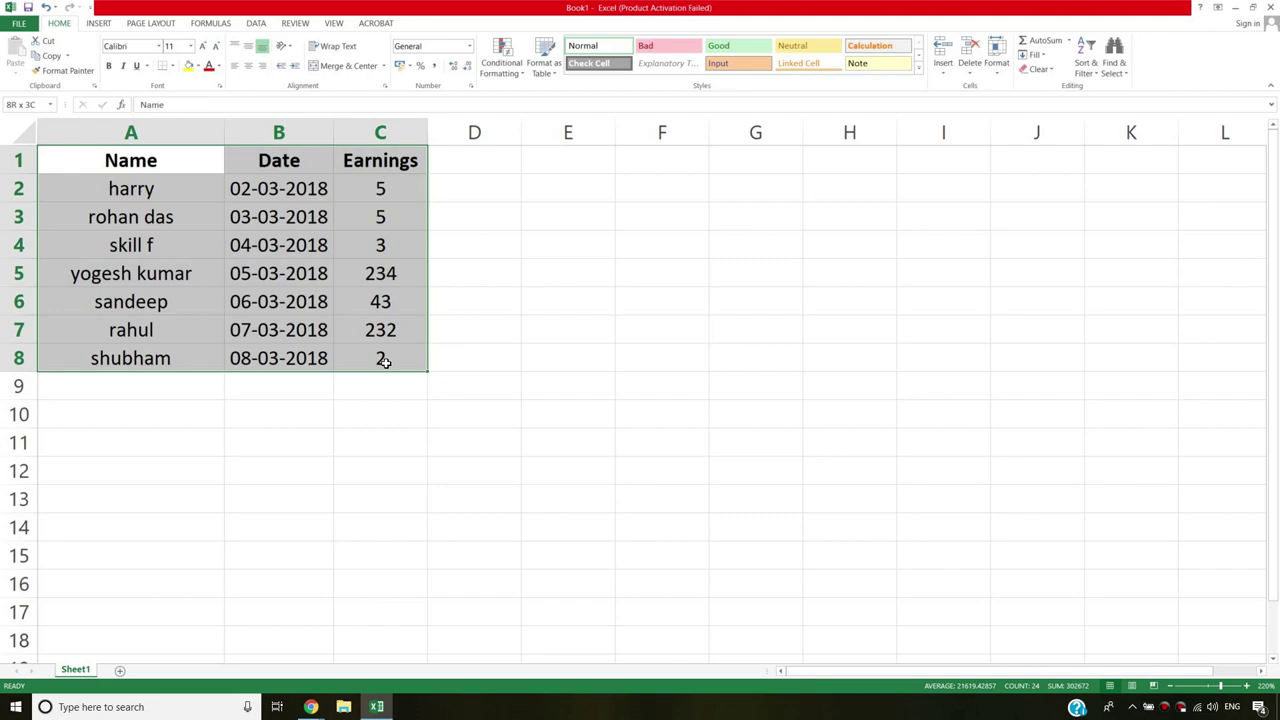
{"action": "left_click", "coordinate": [236, 245]}
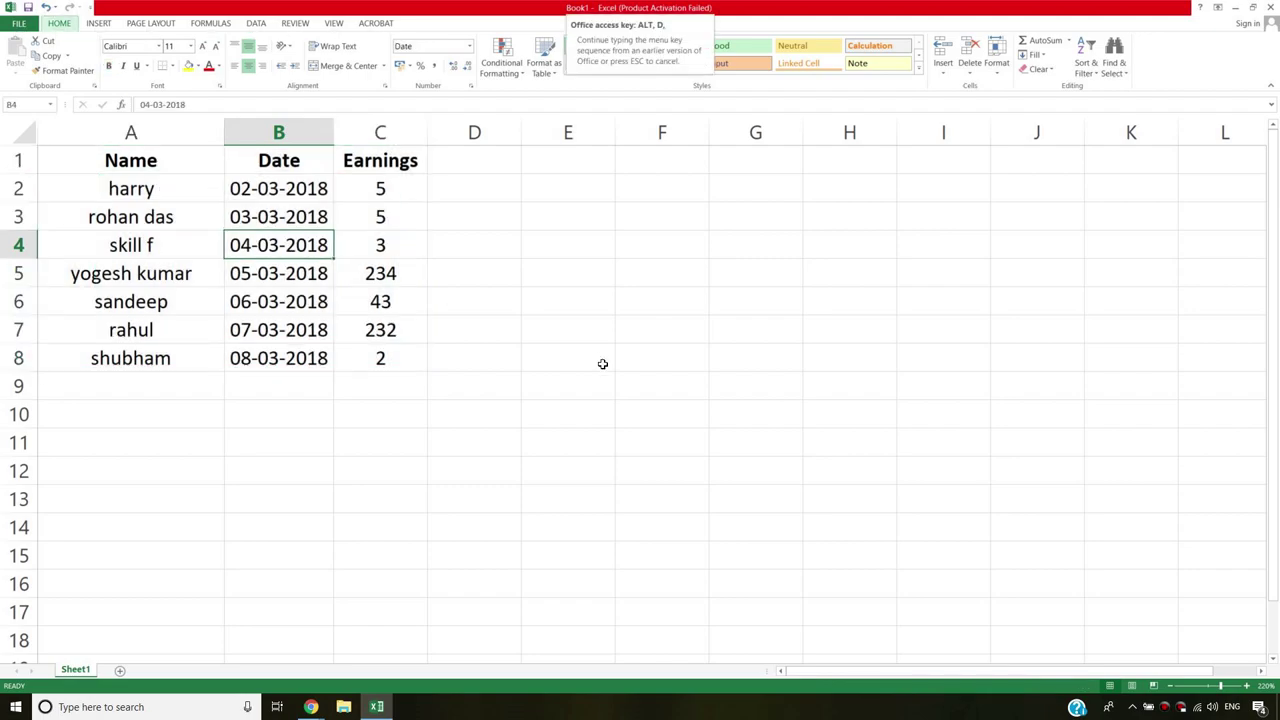
Turn on AutoFilter with Ctrl+Shift+L and check the Date and Earnings filter dropdowns.
{"action": "key", "text": "ctrl+shift+l"}
{"action": "left_click", "coordinate": [327, 167]}
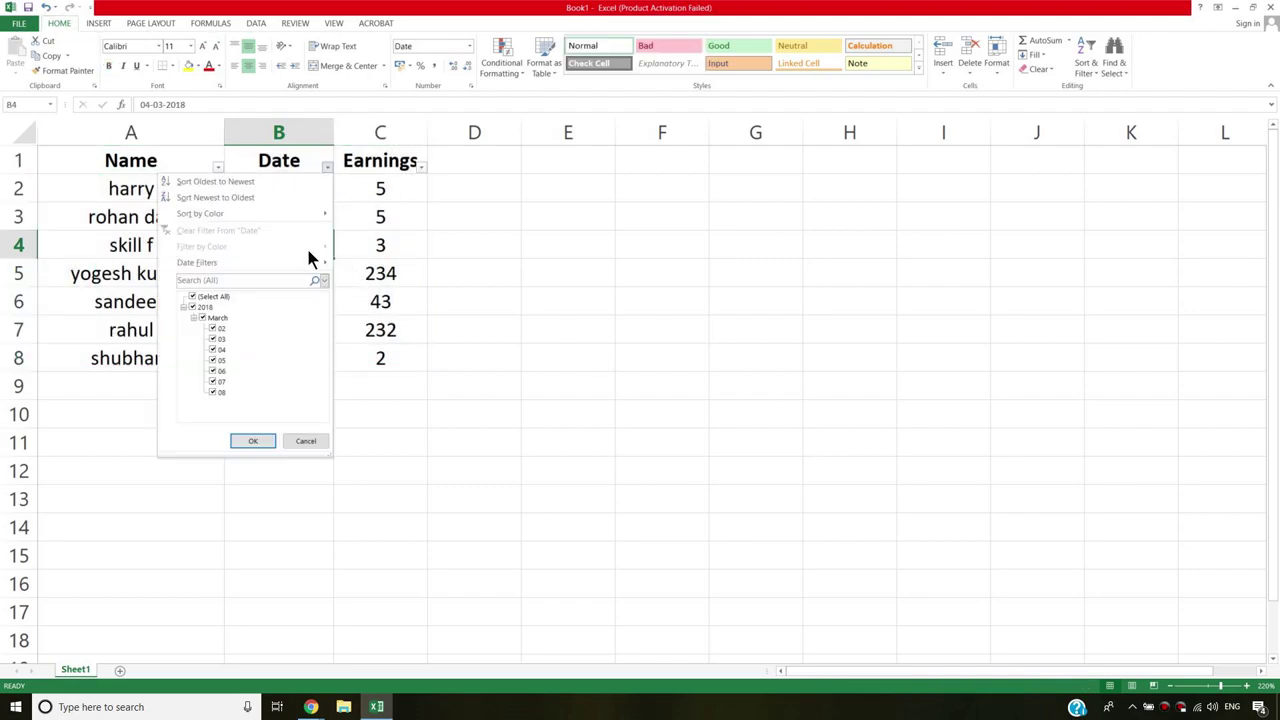
{"action": "key", "text": "Escape"}
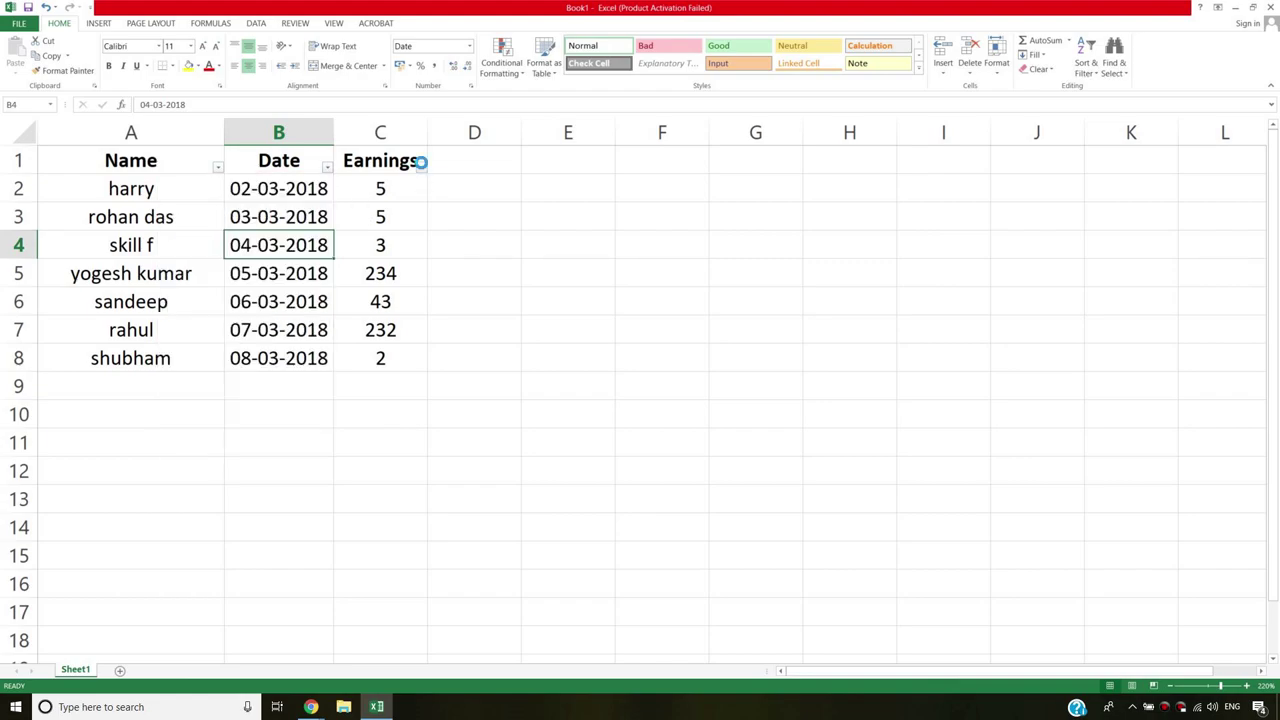
{"action": "left_click", "coordinate": [421, 166]}
{"action": "key", "text": "Escape"}
{"action": "left_click", "coordinate": [606, 360]}
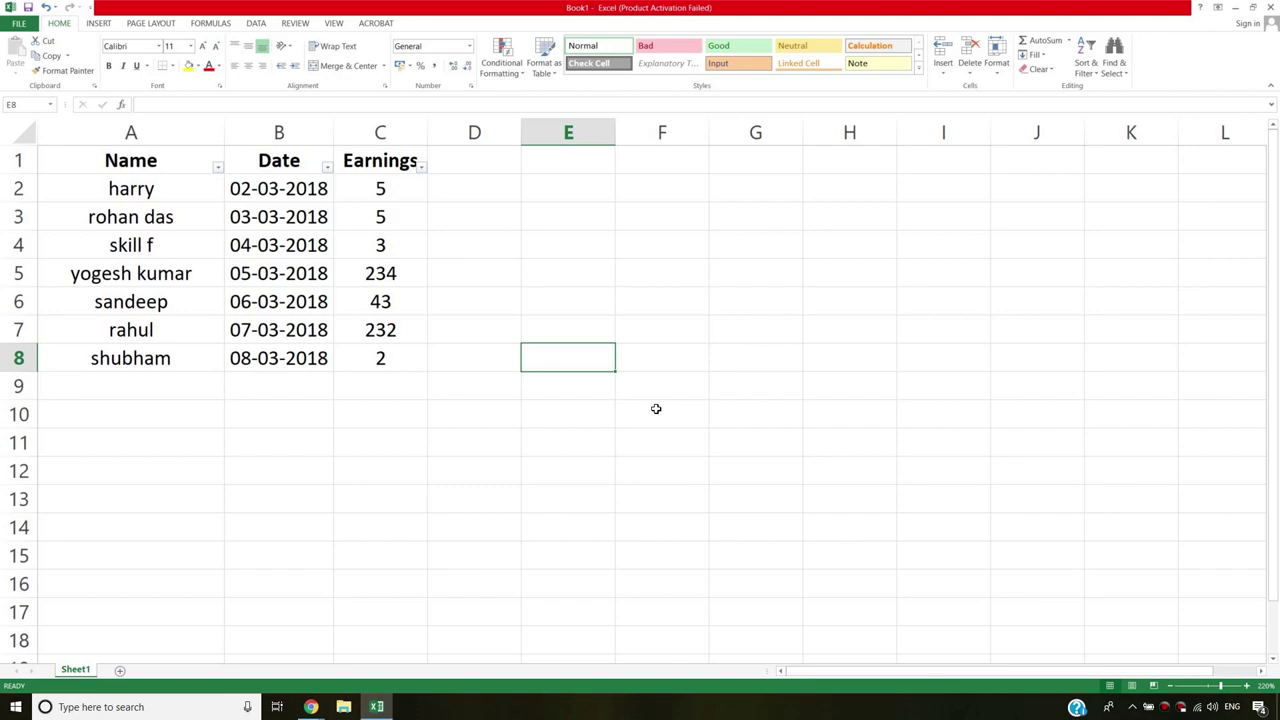
Run pip install pandas in an administrator PowerShell, then return to Chrome.
{"action": "right_click", "coordinate": [15, 707]}
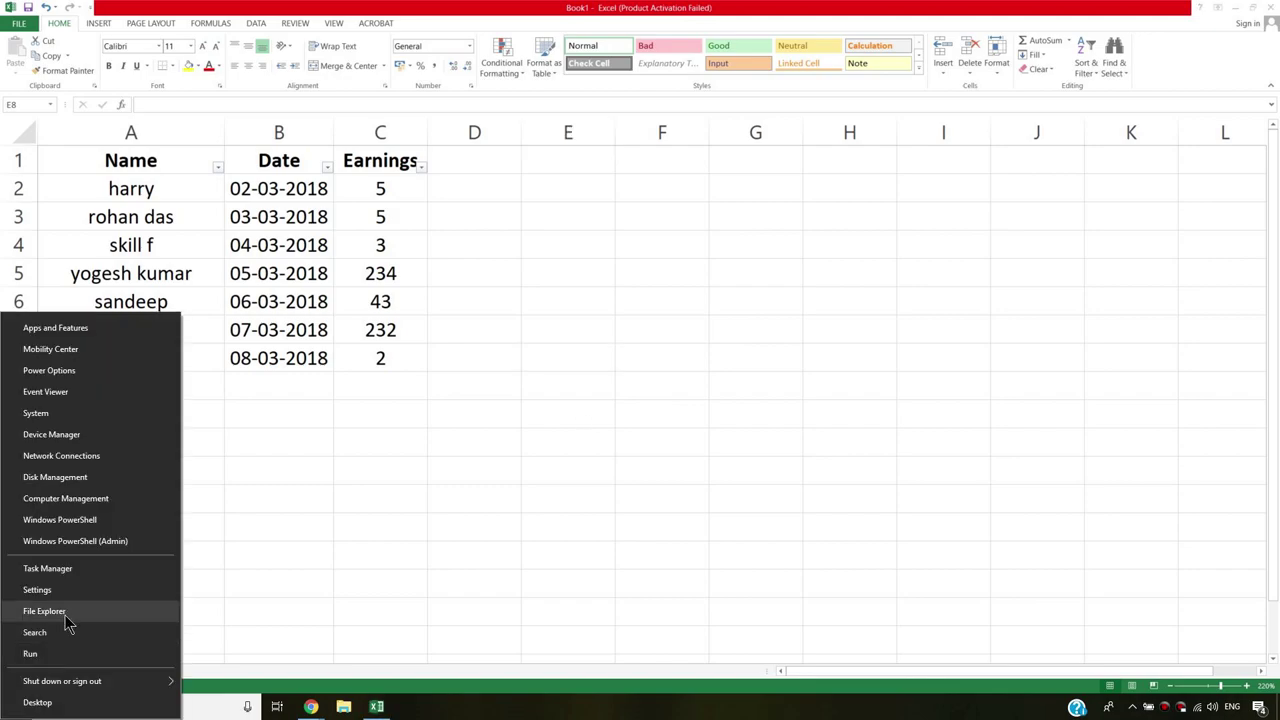
{"action": "left_click", "coordinate": [583, 428]}
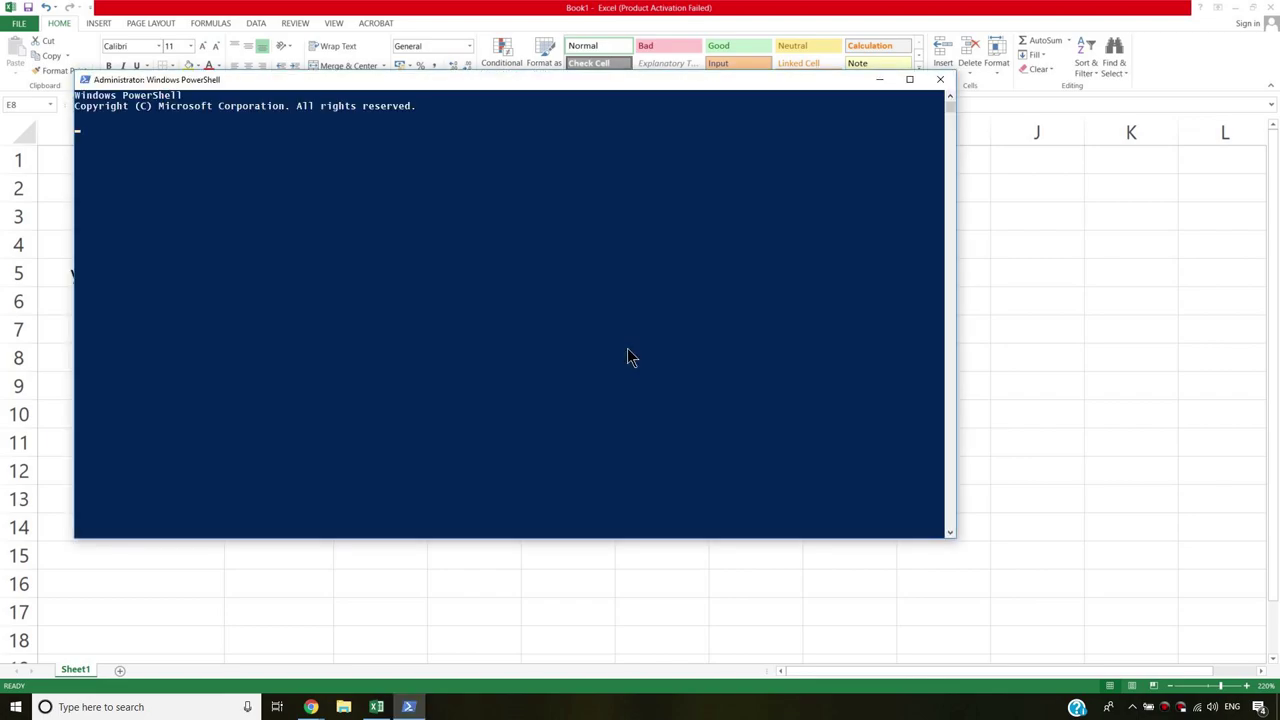
{"action": "type", "text": "pip install pandas"}
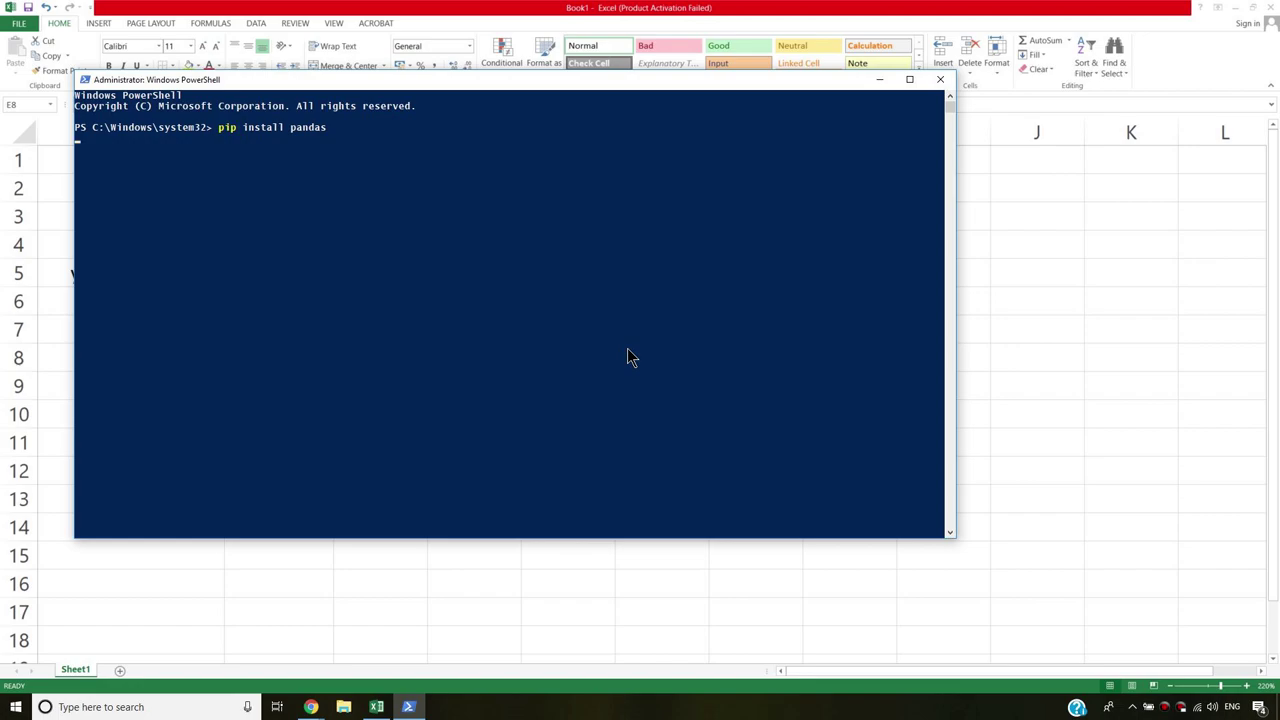
{"action": "left_click", "coordinate": [311, 707]}
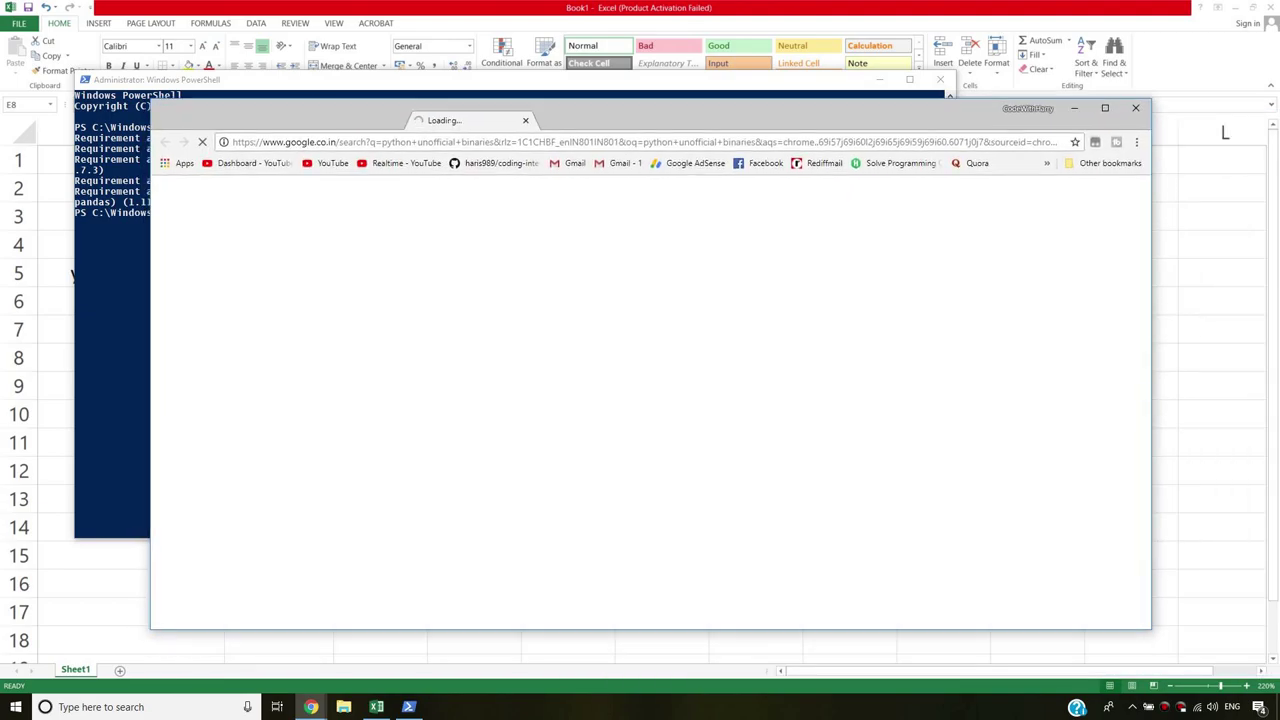
Open the Unofficial Windows Binaries for Python Extension Packages result in a new tab and view it.
{"action": "left_click_drag", "start_coordinate": [86, 20], "coordinate": [553, 90]}
{"action": "left_click_drag", "start_coordinate": [284, 8], "coordinate": [689, 130]}
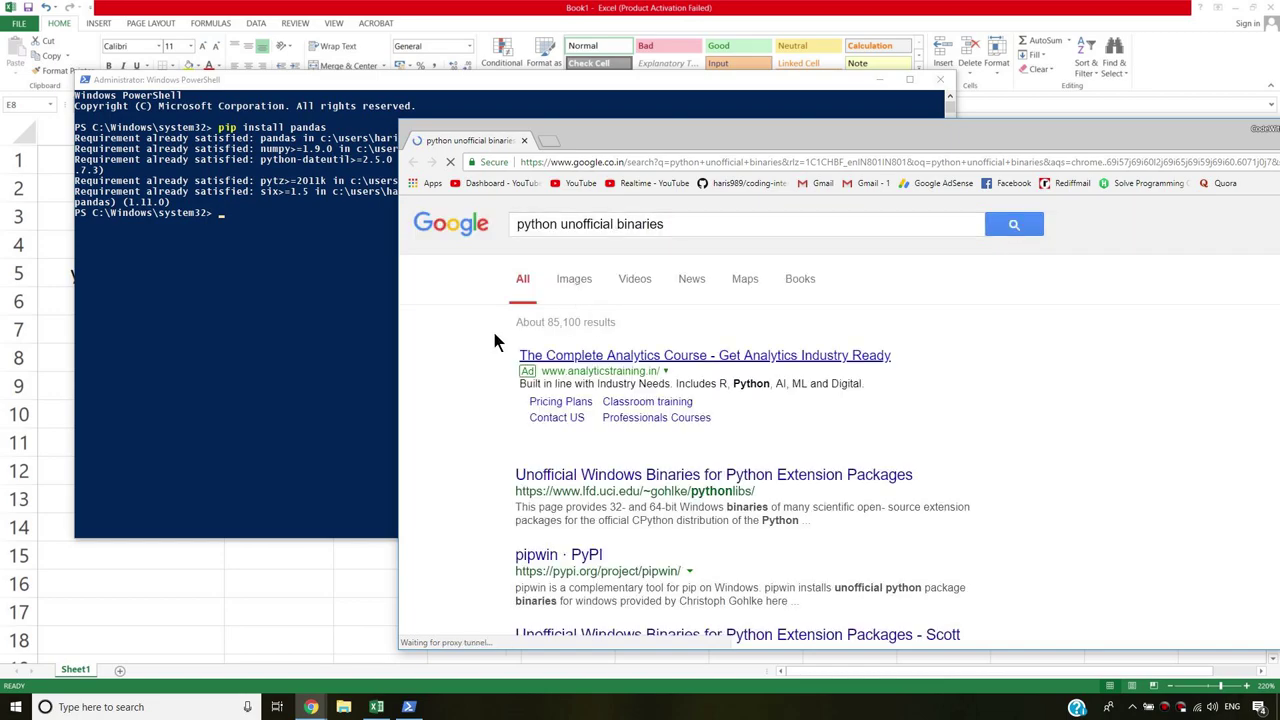
{"action": "scroll", "coordinate": [494, 340], "scroll_direction": "down", "scroll_amount": 2}
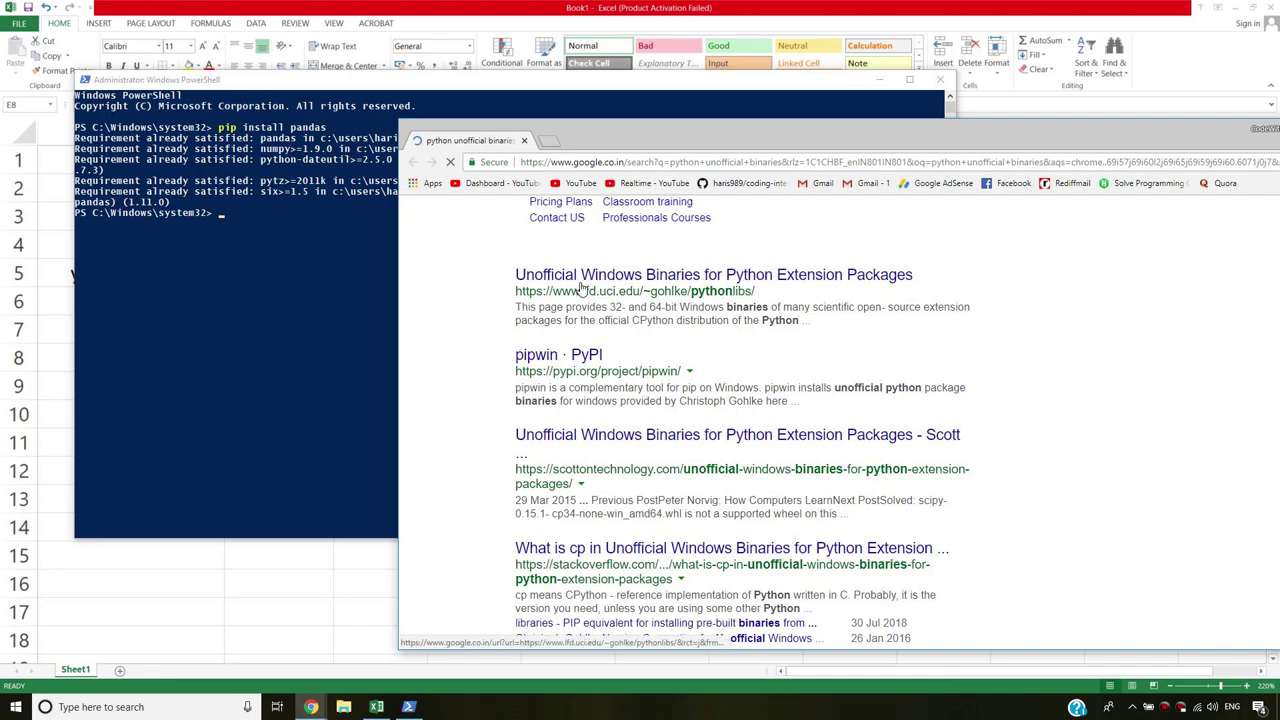
{"action": "middle_click", "coordinate": [590, 287]}
{"action": "left_click", "coordinate": [604, 140]}
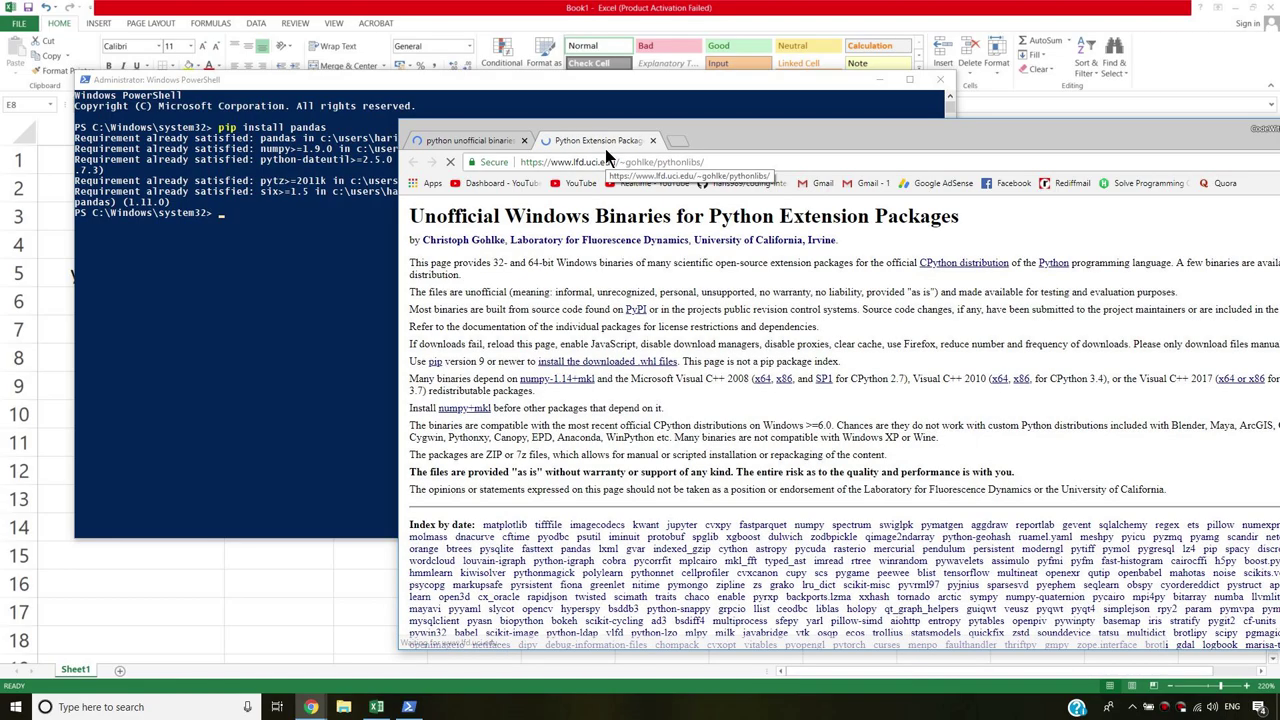
{"action": "left_click_drag", "start_coordinate": [830, 148], "coordinate": [736, 95]}
{"action": "scroll", "coordinate": [738, 335], "scroll_direction": "down", "scroll_amount": 5}
{"action": "scroll", "coordinate": [855, 422], "scroll_direction": "up", "scroll_amount": 2}
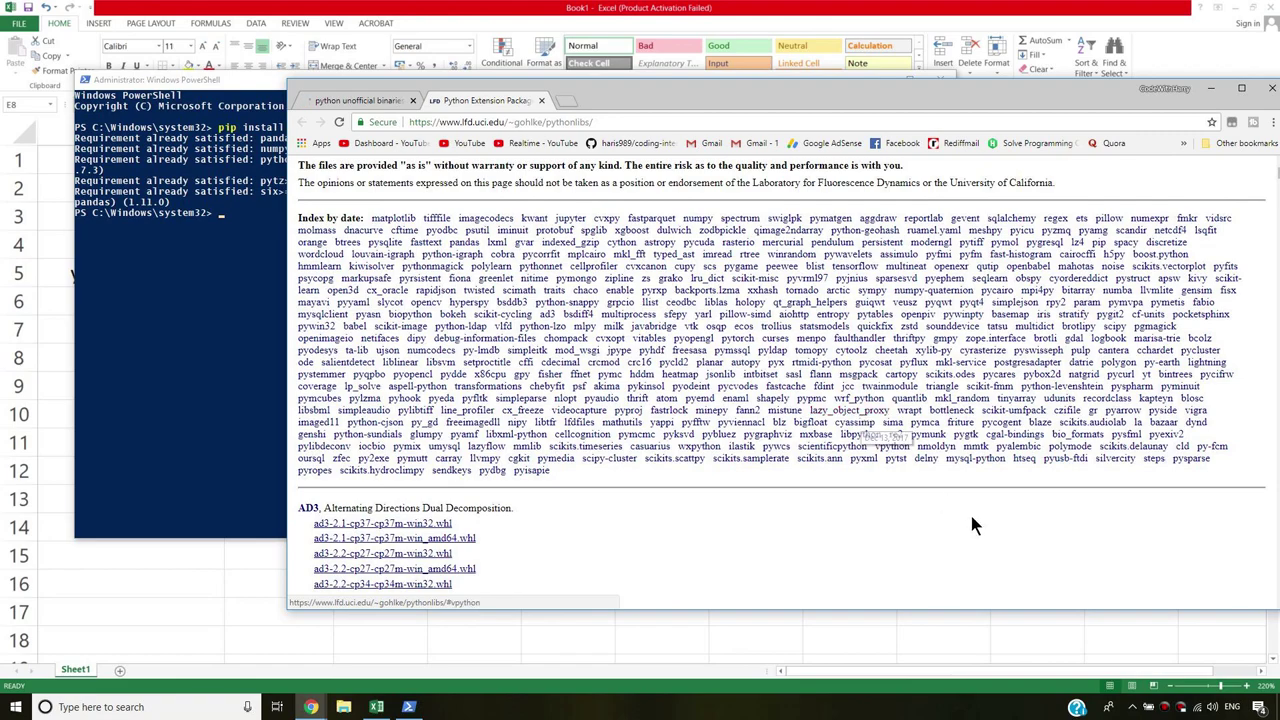
Search the page for pandas until the Pandas package section appears.
{"action": "key", "text": "ctrl+f"}
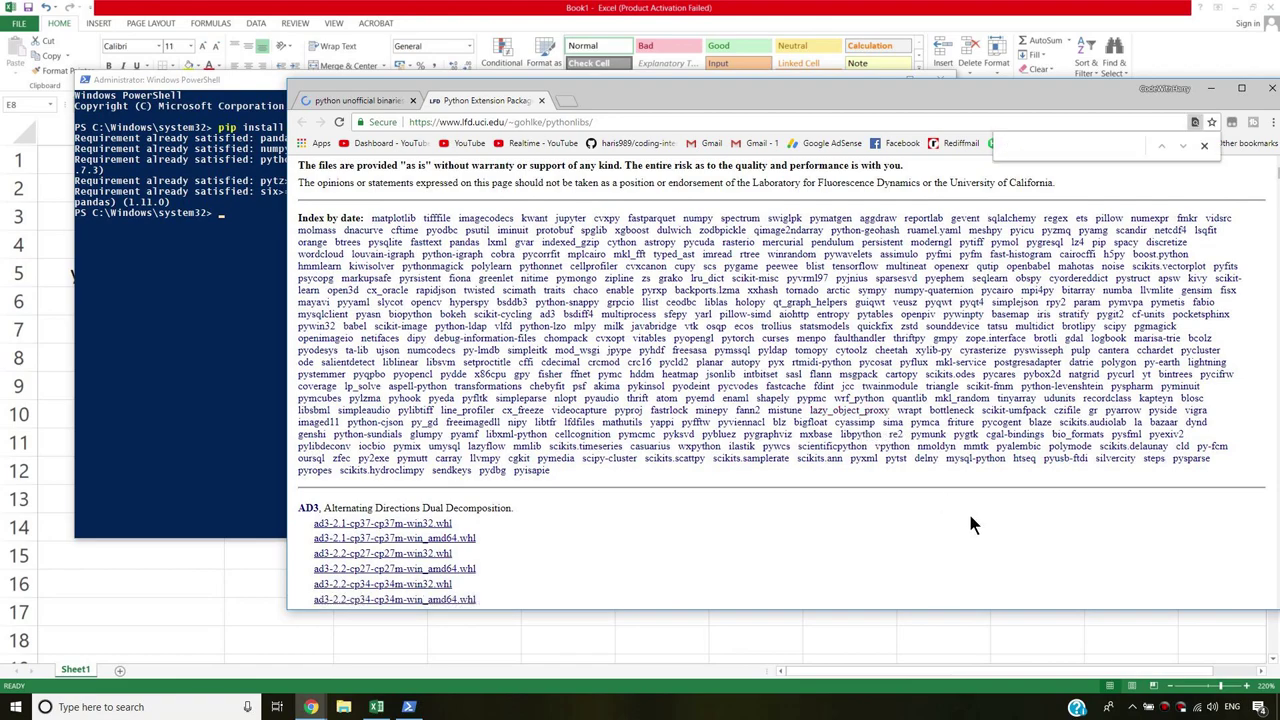
{"action": "type", "text": "pandas"}
{"action": "key", "text": "Return"}
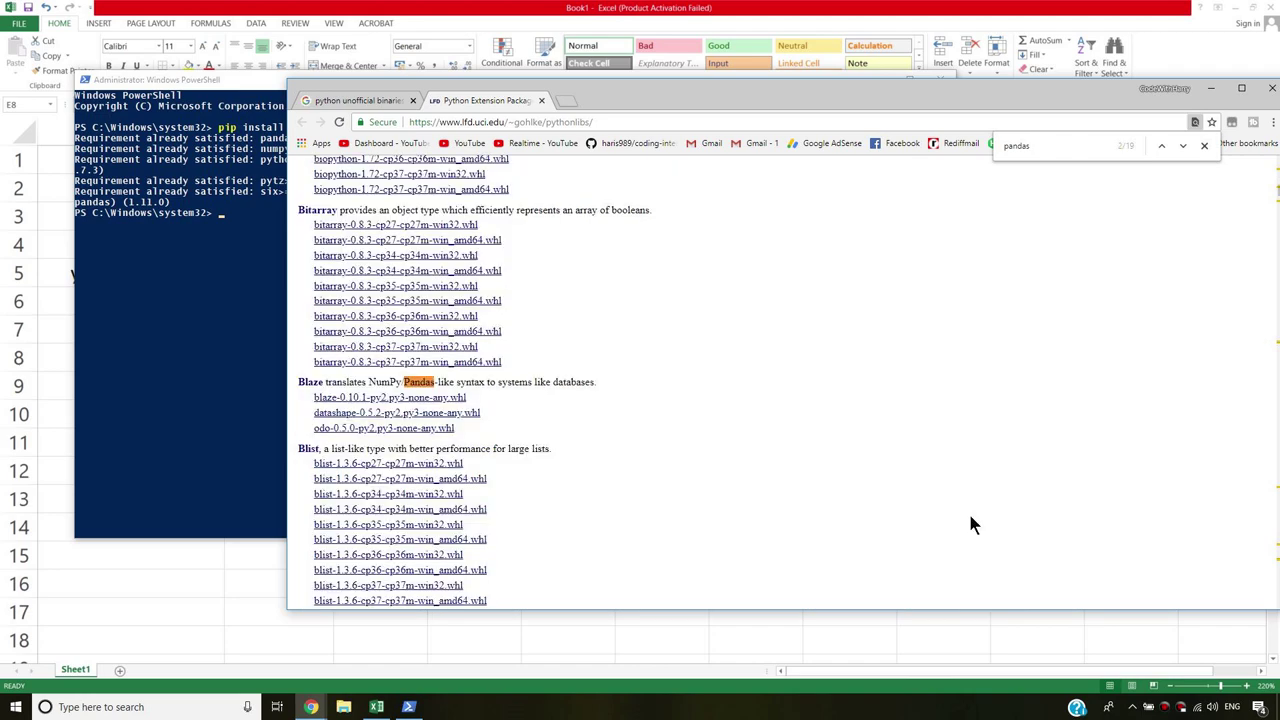
{"action": "key", "text": "Return"}
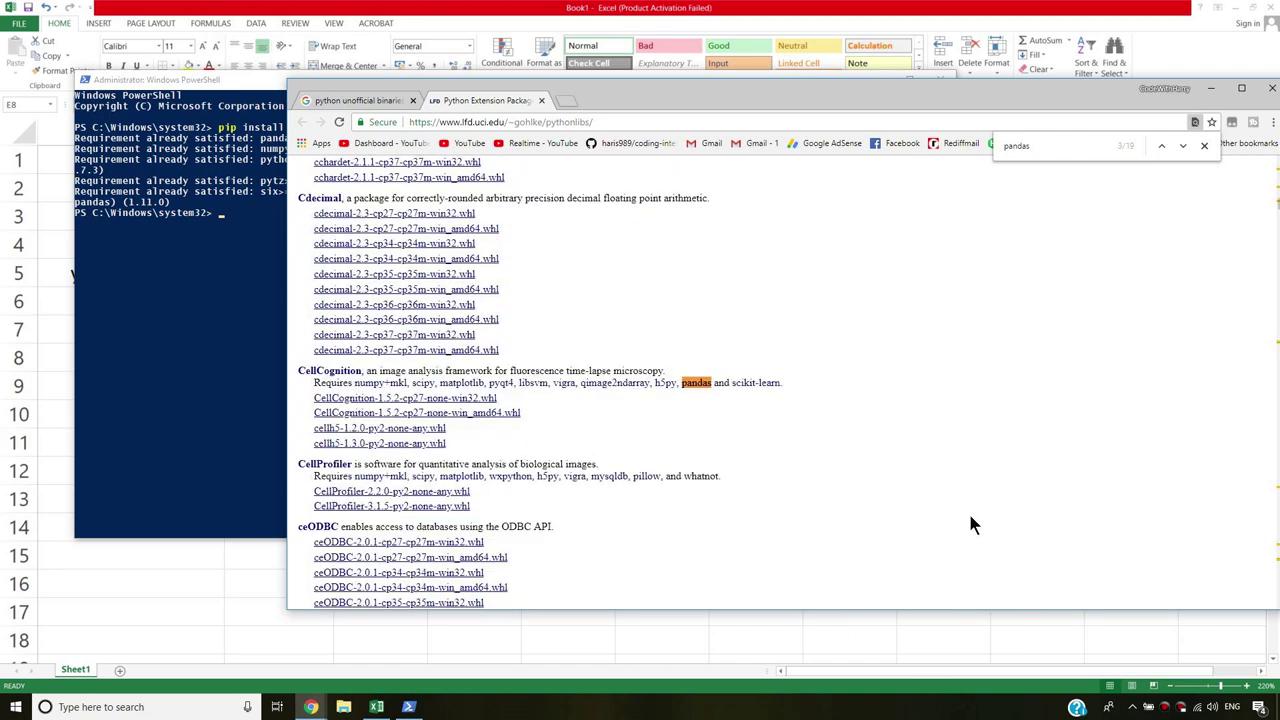
{"action": "key", "text": "Return"}
Look over the Pandas description and its .whl links, including the cp37 64-bit wheel.
{"action": "left_click_drag", "start_coordinate": [348, 383], "coordinate": [724, 329]}
{"action": "left_click", "coordinate": [722, 322]}
{"action": "left_click", "coordinate": [392, 547]}
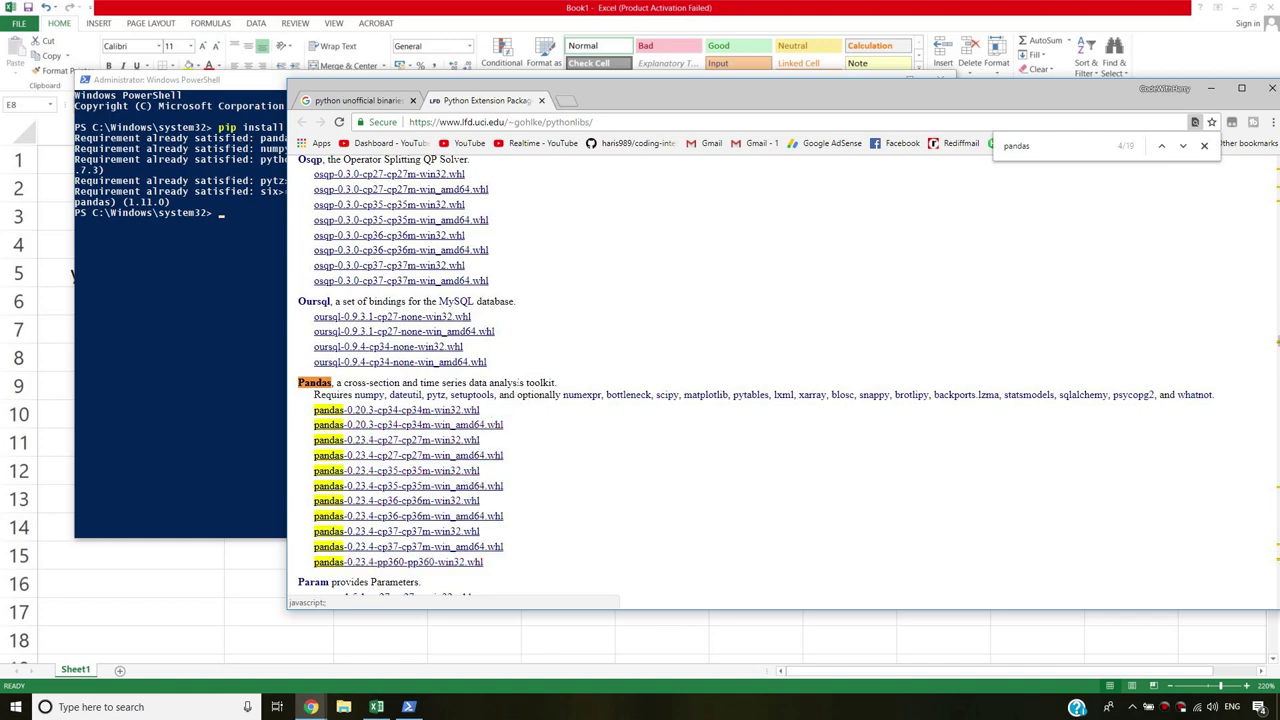
{"action": "left_click_drag", "start_coordinate": [496, 565], "coordinate": [631, 460]}
{"action": "left_click", "coordinate": [632, 460]}
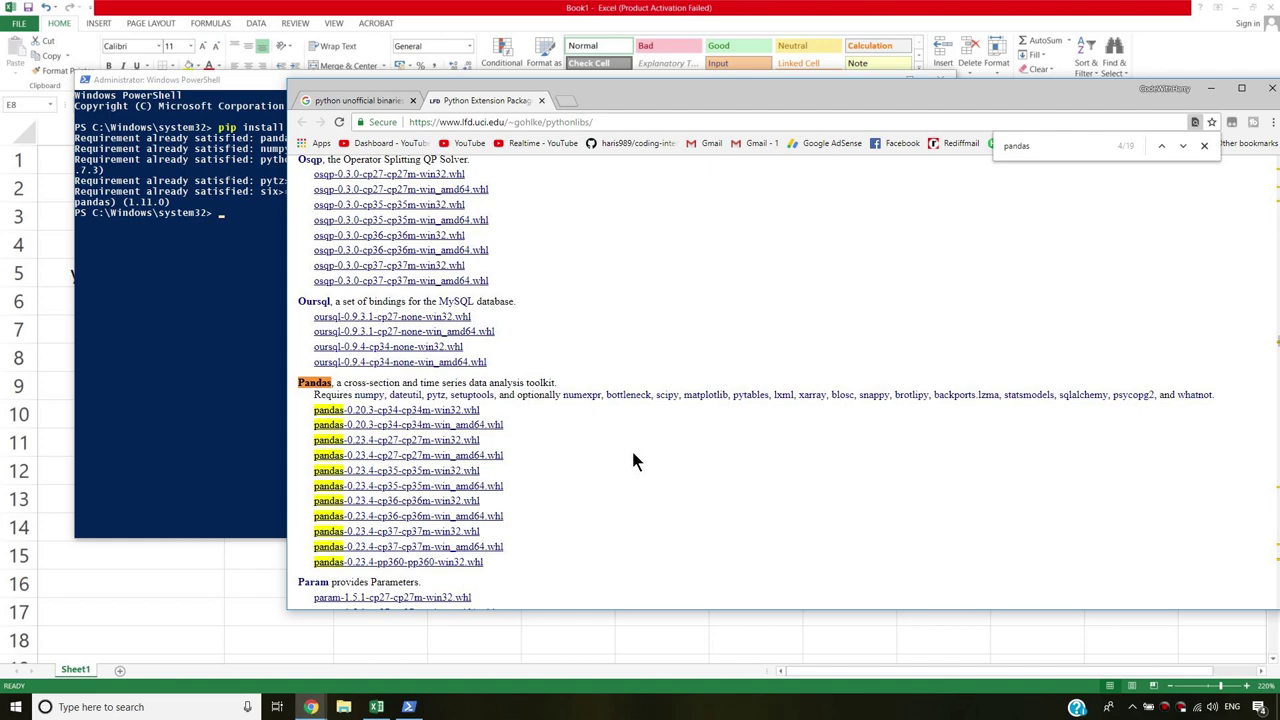